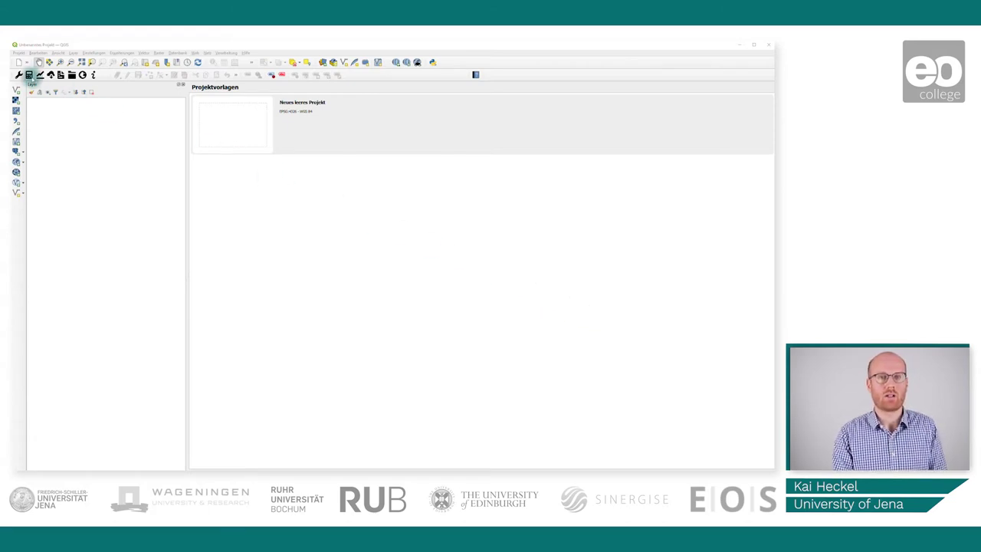
- Open the one-step calculation of all three land degradation sub-indicators (SDG 15.3.1) based on default UNCCD data
left_click(29, 75)
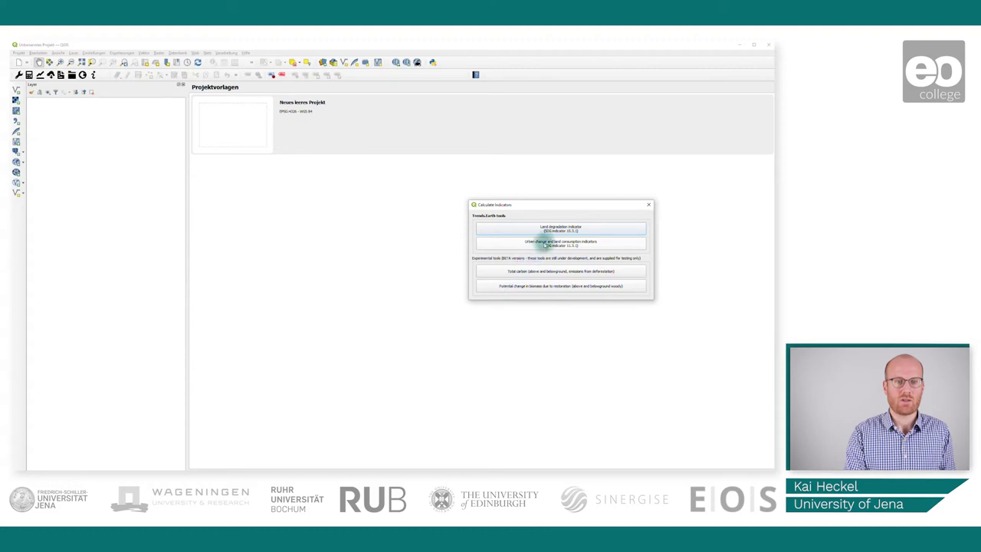
left_click(557, 229)
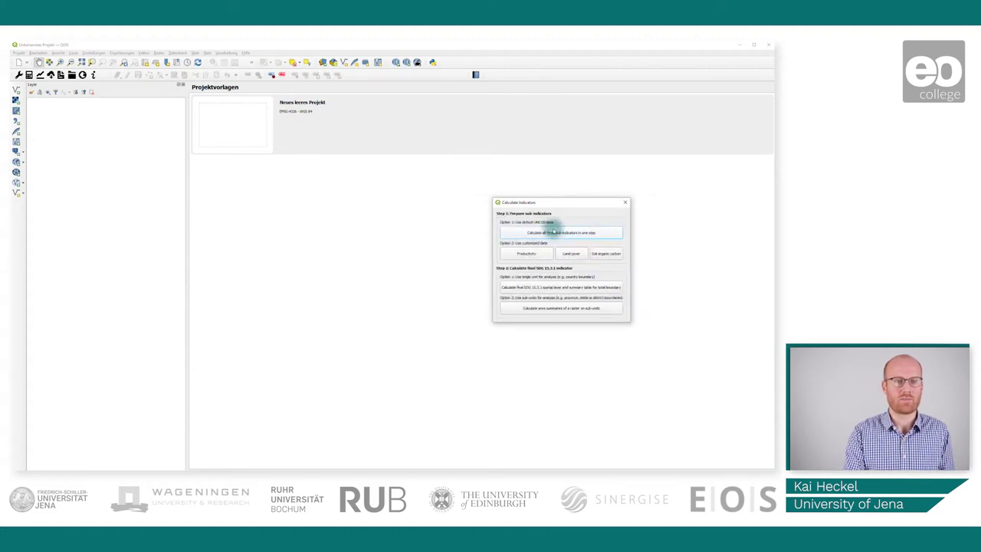
left_click_drag(538, 199, 468, 183)
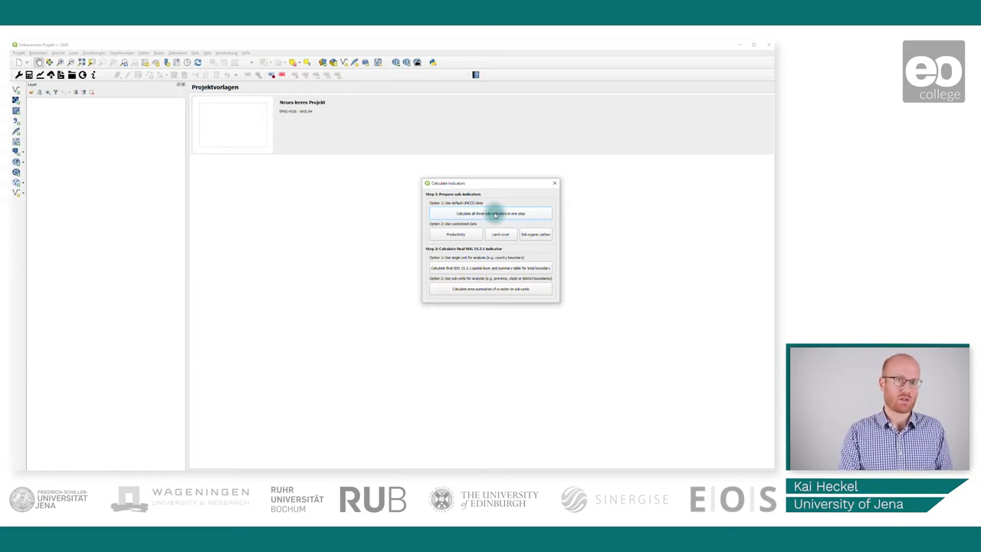
left_click(518, 214)
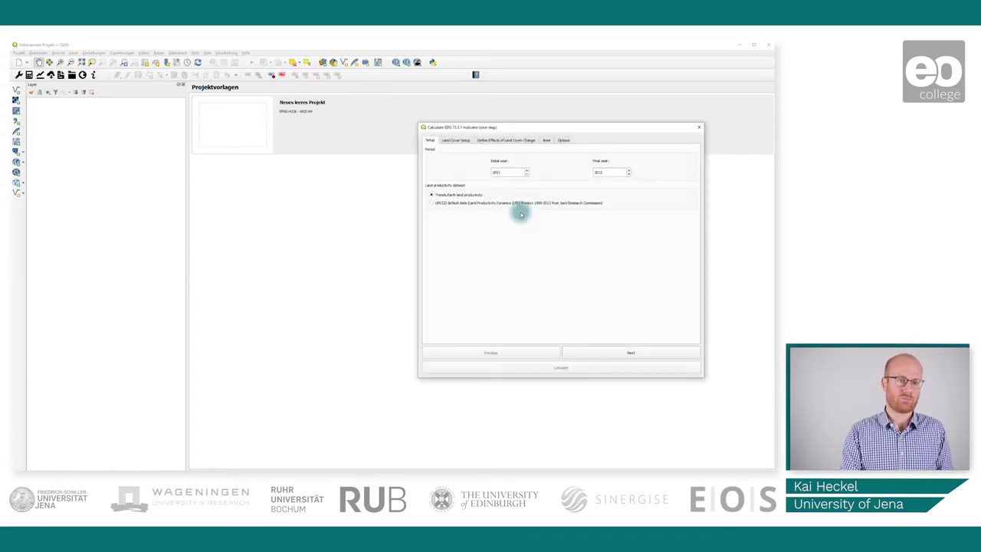
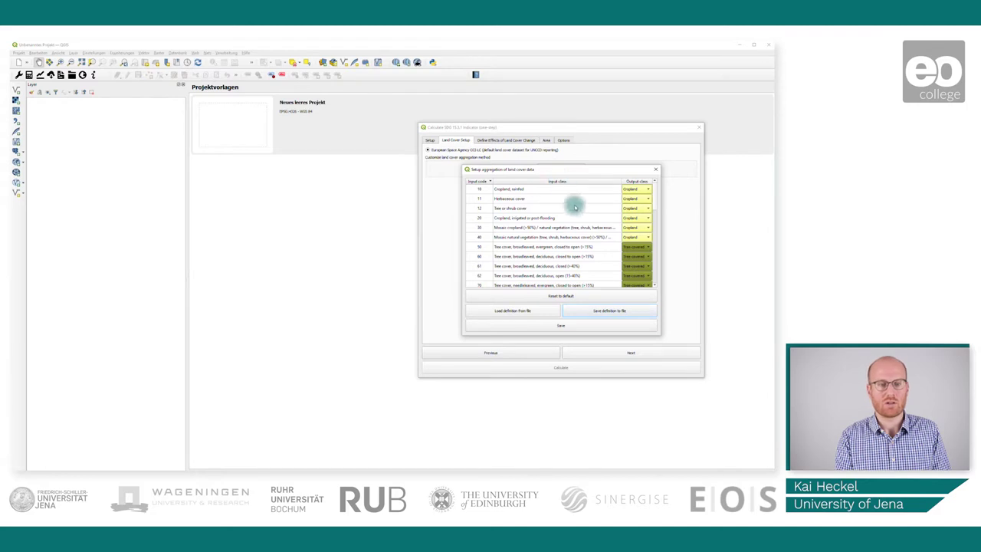
- Enlarge the land cover aggregation table, review the class assignments and save the definition
left_click_drag(659, 335, 659, 434)
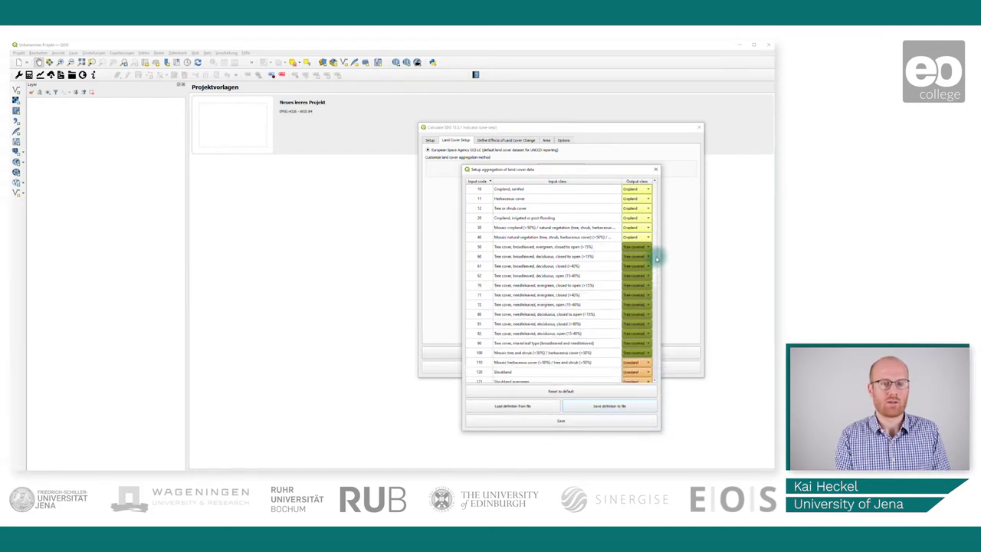
left_click_drag(654, 256, 654, 194)
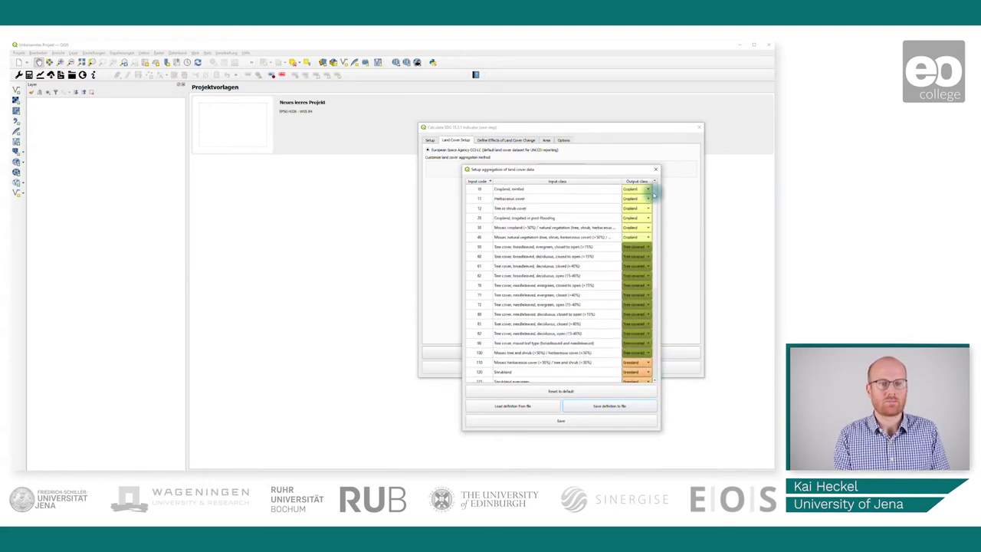
left_click_drag(591, 168, 364, 135)
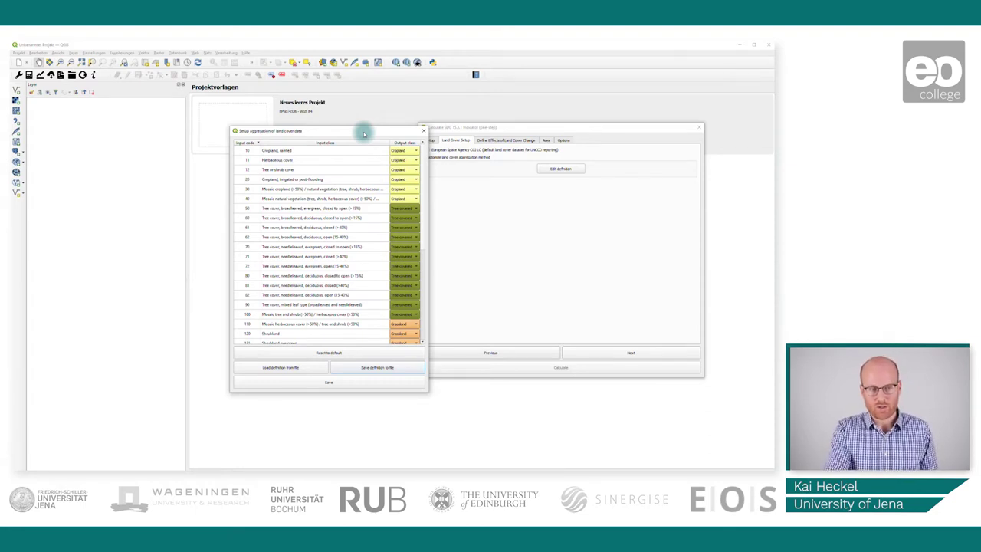
left_click(357, 386)
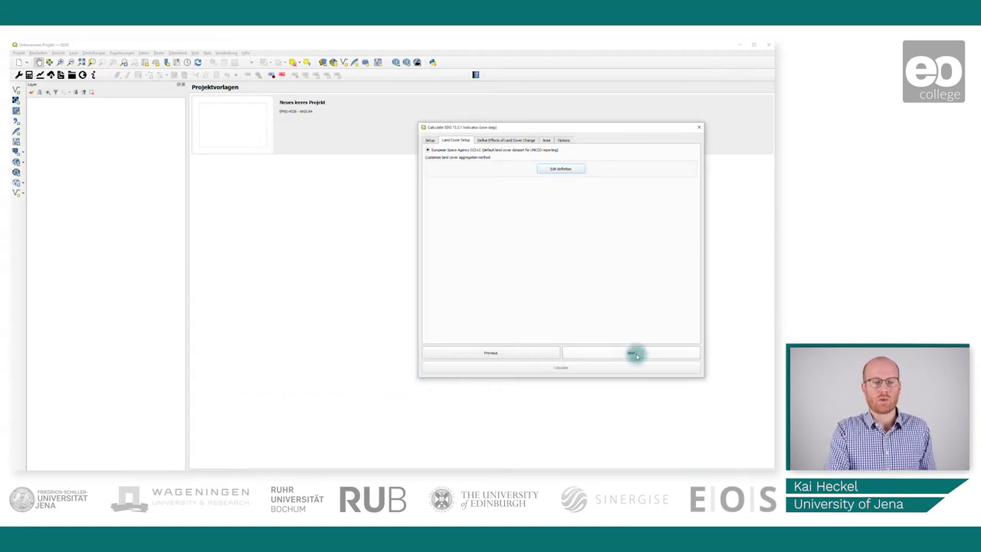
- In the land cover change effects matrix, mark the transition from tree covered to grassland as improvement (+)
left_click(636, 355)
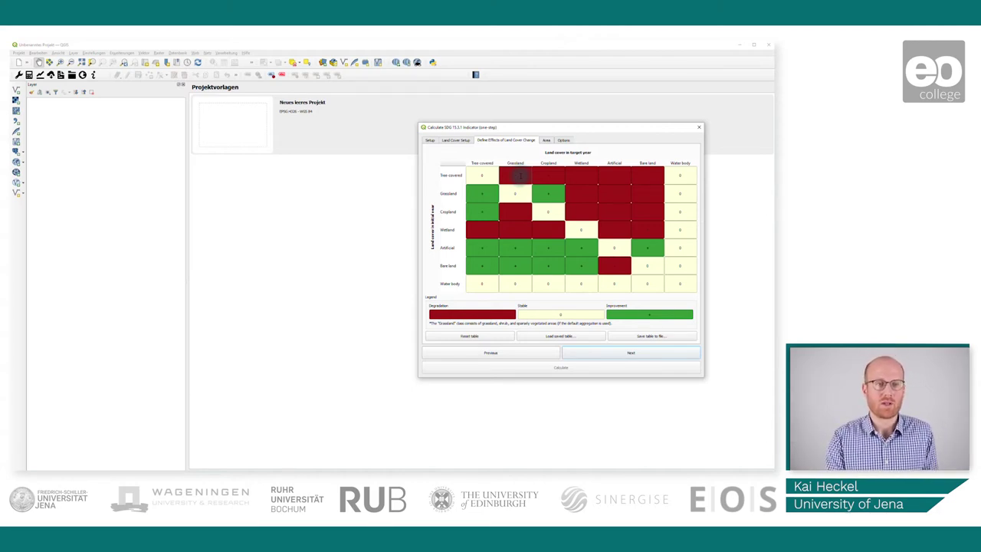
key("shift+Tab")
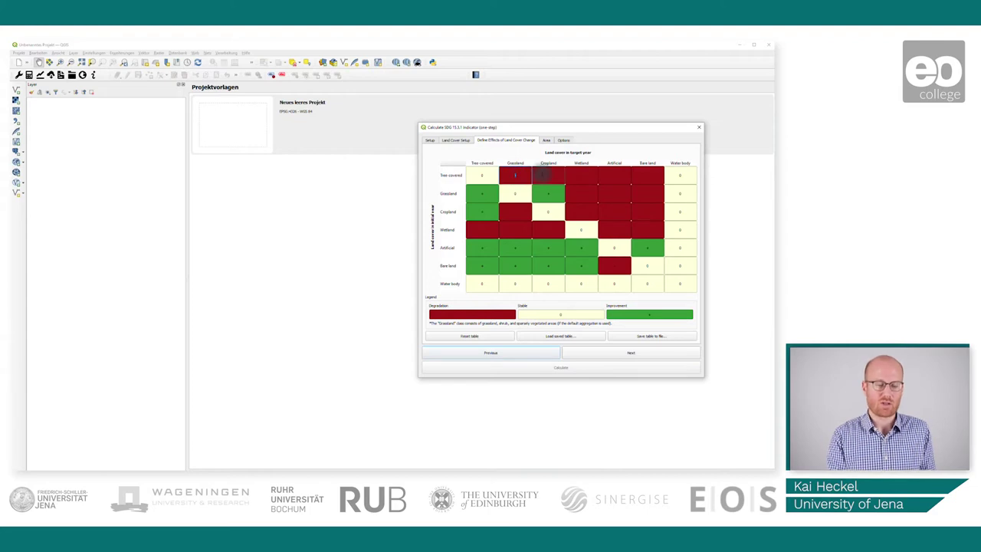
left_click(542, 174)
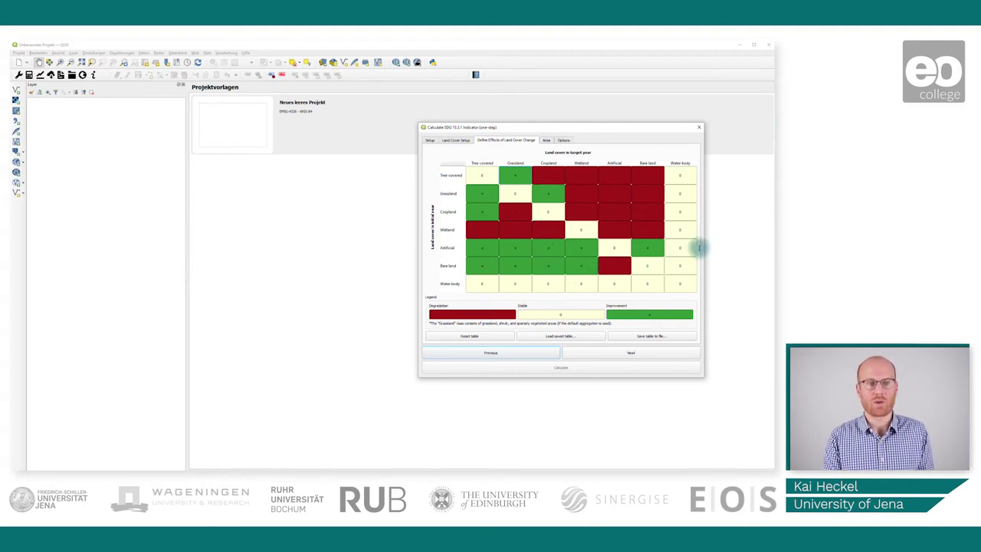
- Review the country and region choices for the calculation area, keeping South Africa with the Free State region
left_click(631, 352)
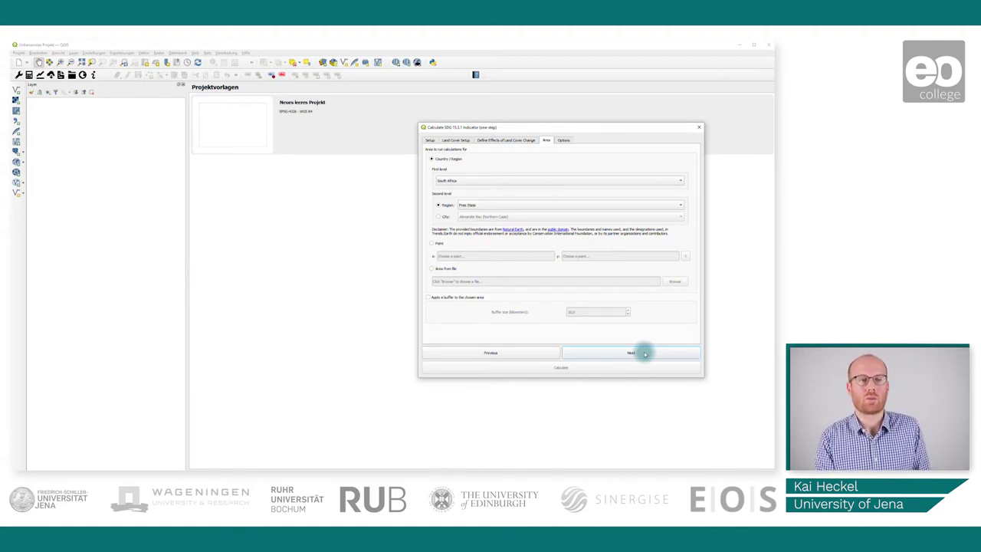
left_click(623, 182)
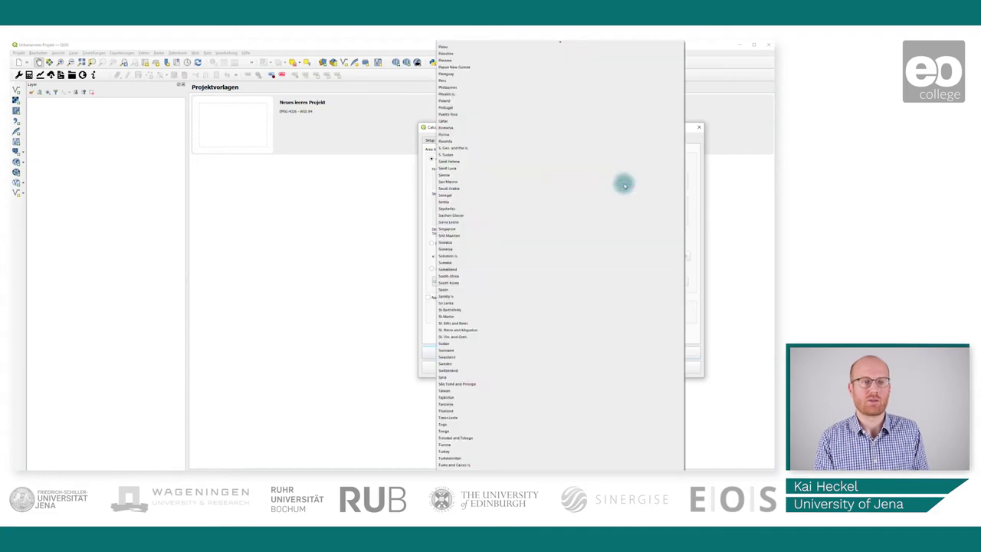
left_click(684, 184)
left_click(495, 205)
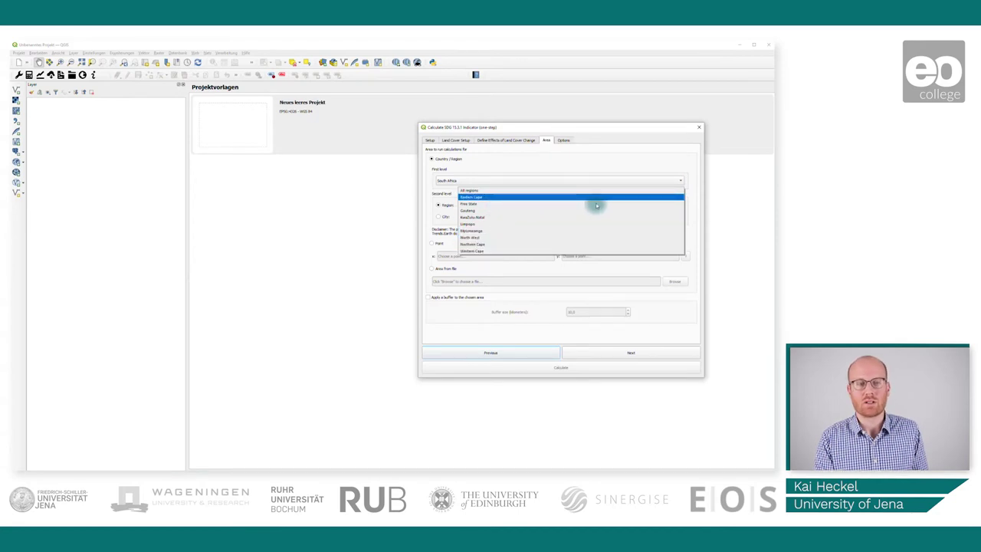
left_click(696, 202)
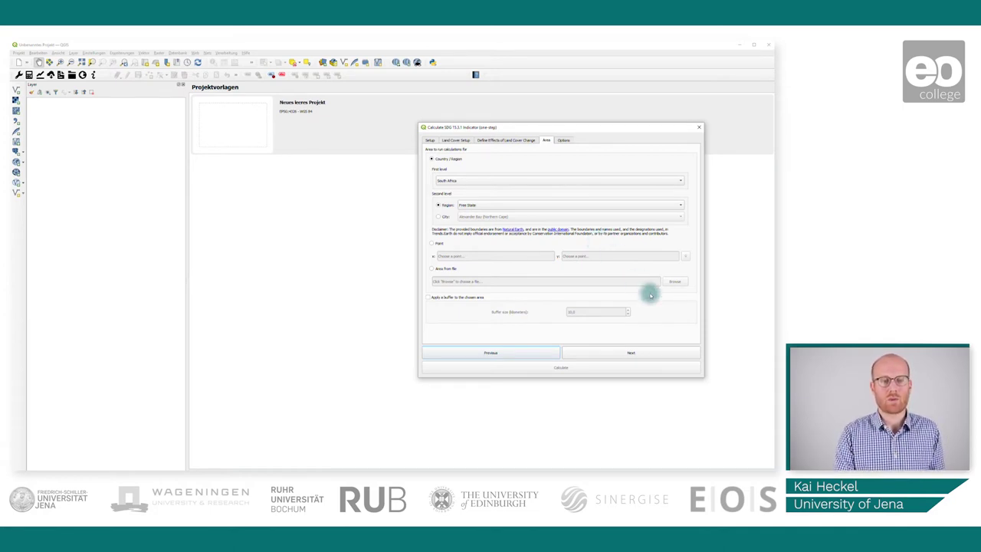
- Name the task LandDegradation_FreeState and submit the calculation
left_click(632, 353)
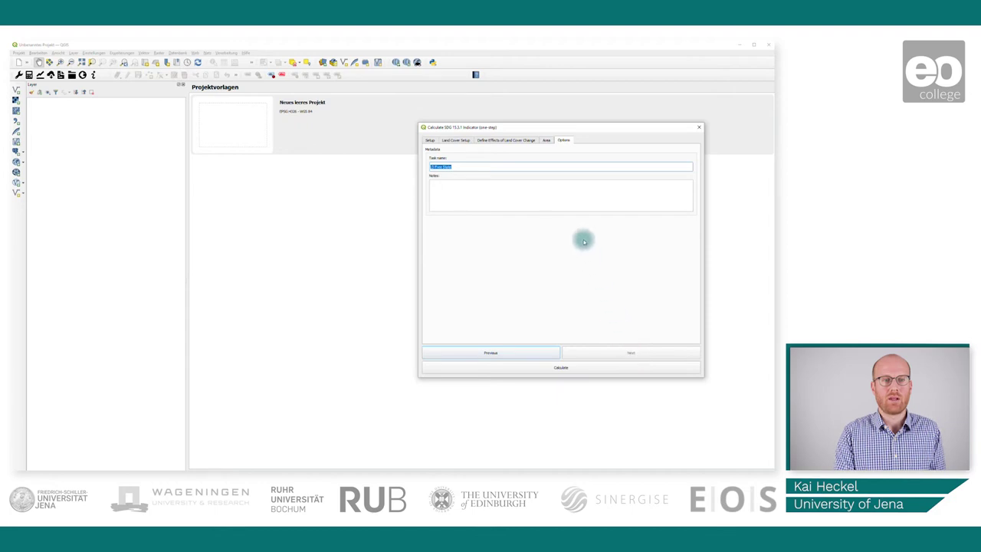
left_click(563, 140)
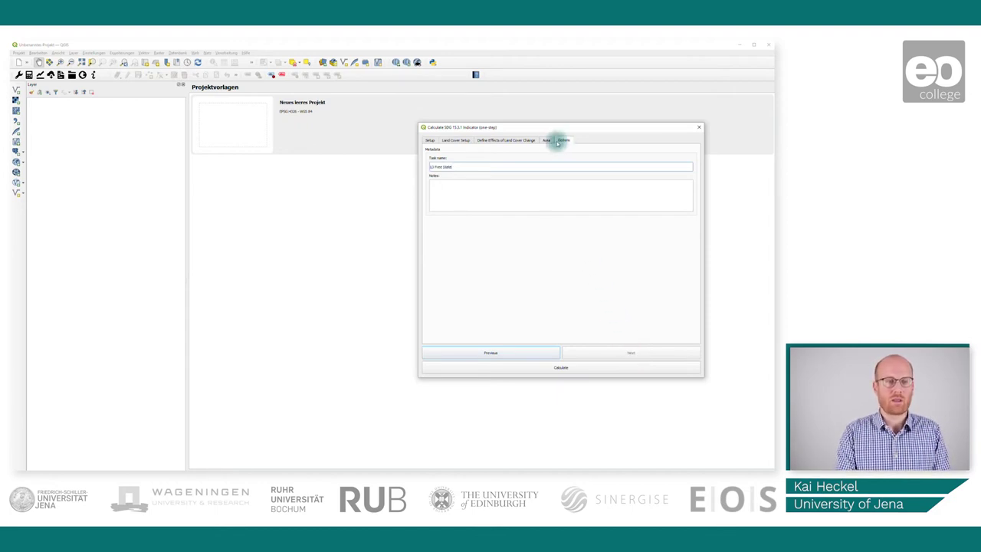
left_click_drag(452, 166, 385, 168)
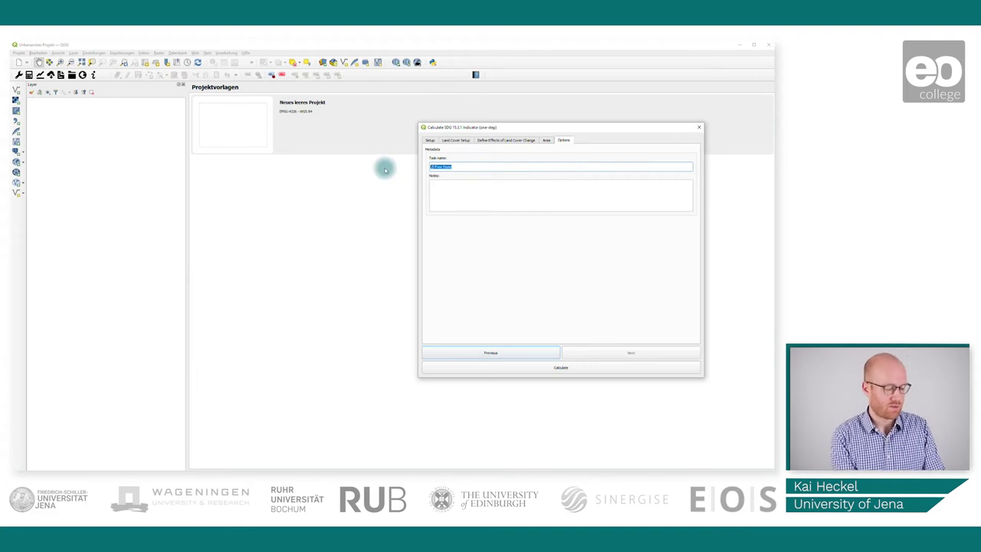
type("L")
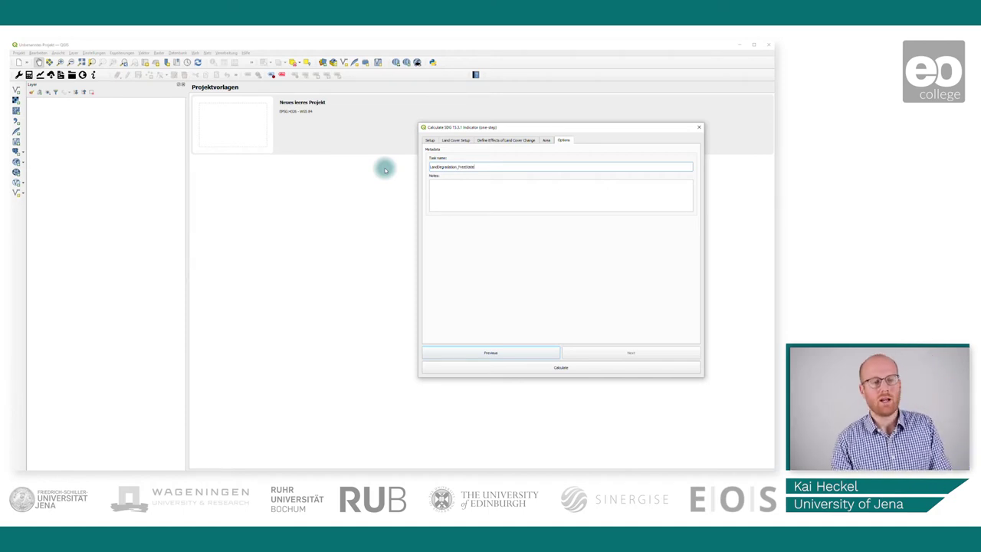
left_click(489, 181)
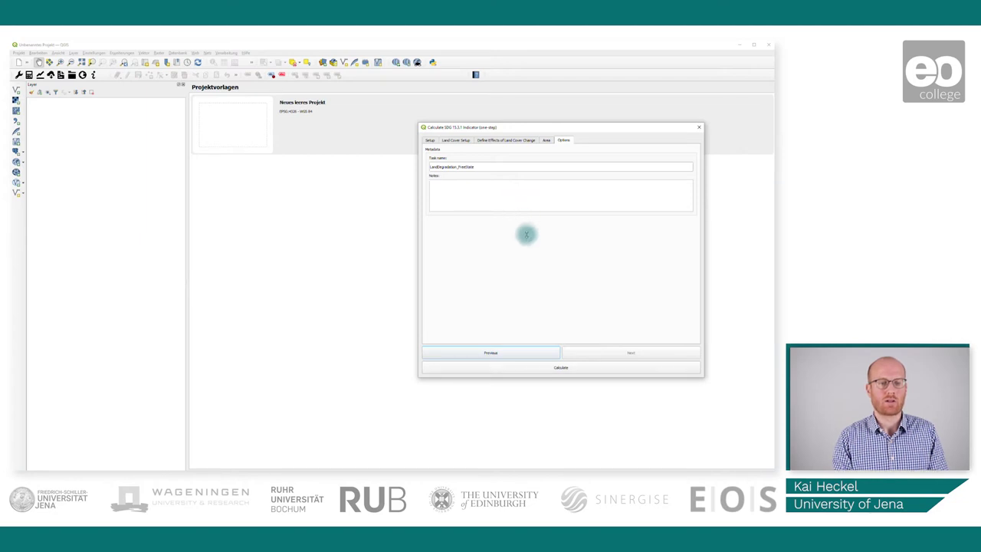
left_click(561, 367)
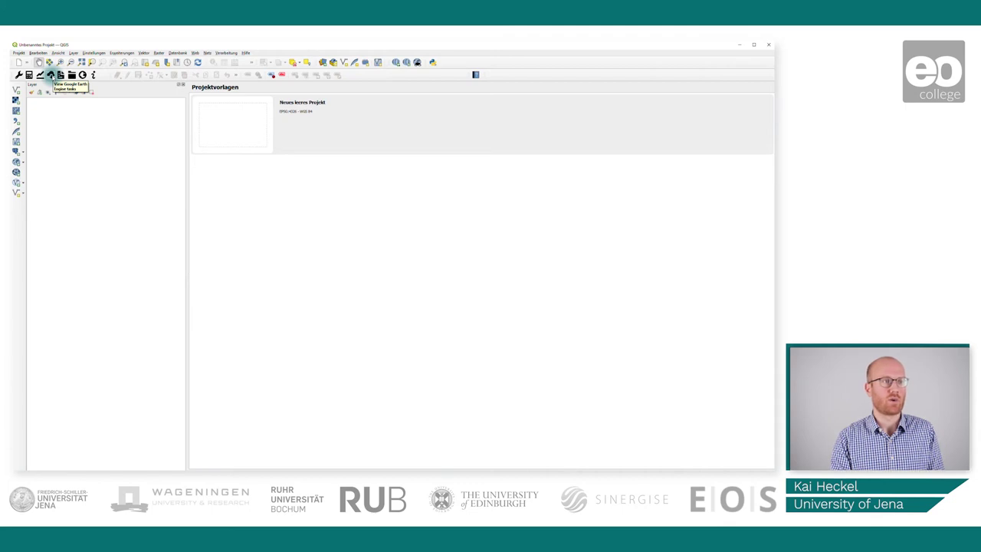
- Open the list of Google Earth Engine tasks and refresh it to check the status of the submitted job
left_click(51, 75)
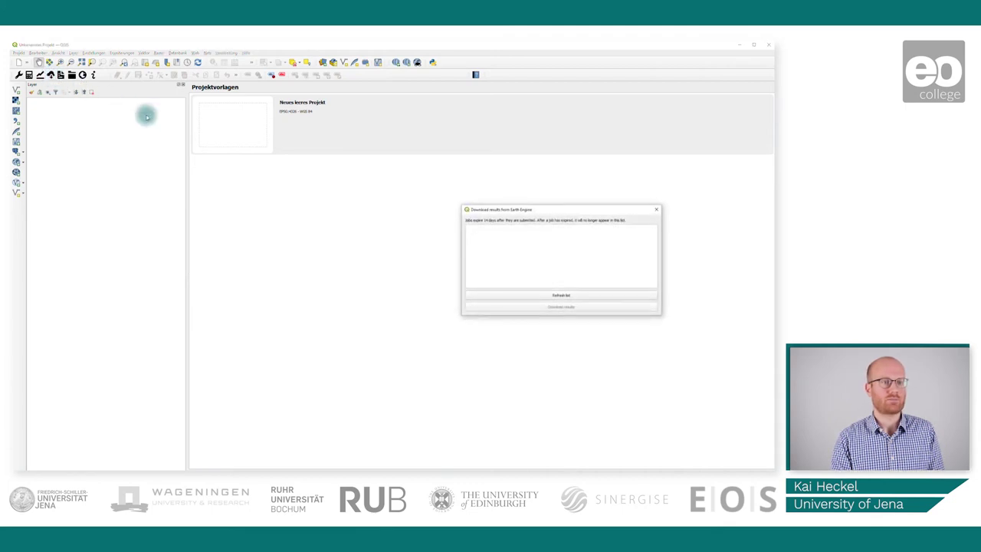
left_click(575, 296)
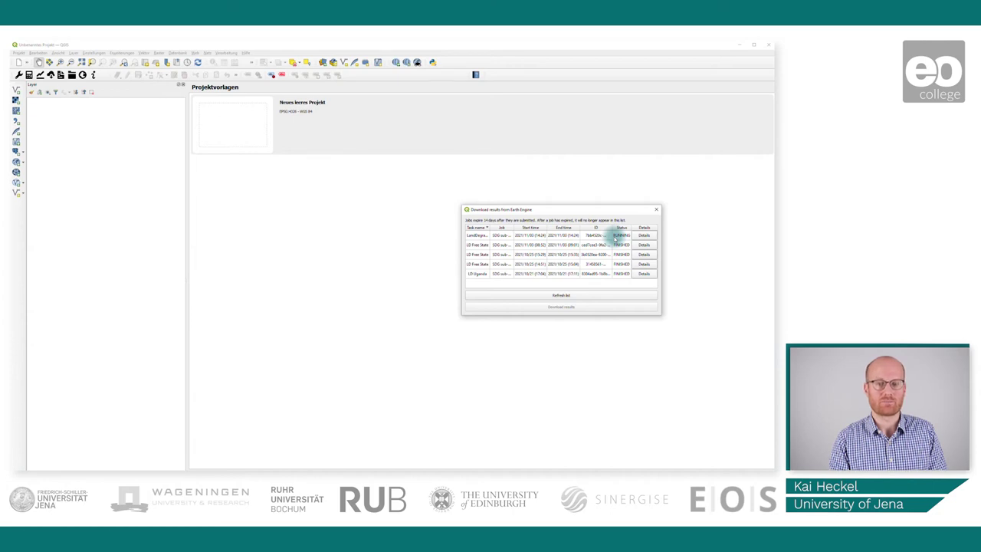
key("Escape")
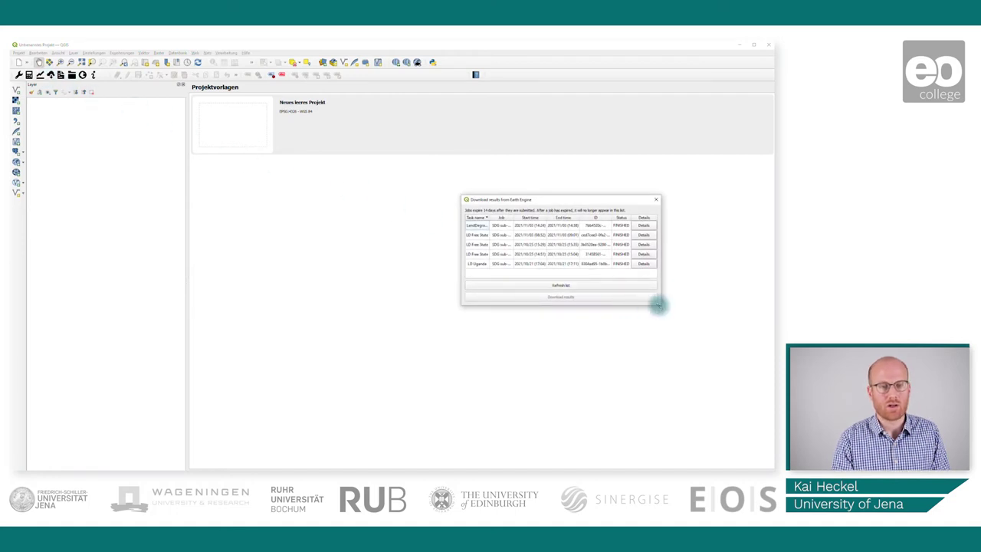
left_click(572, 285)
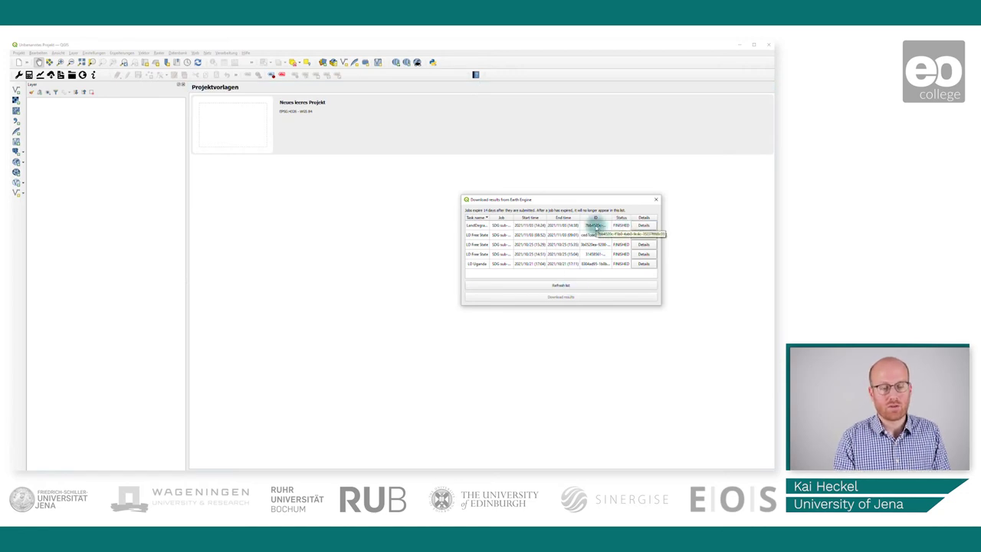
- Select the LandDegradation_FreeState job and start downloading its results
left_click(598, 225)
left_click(580, 297)
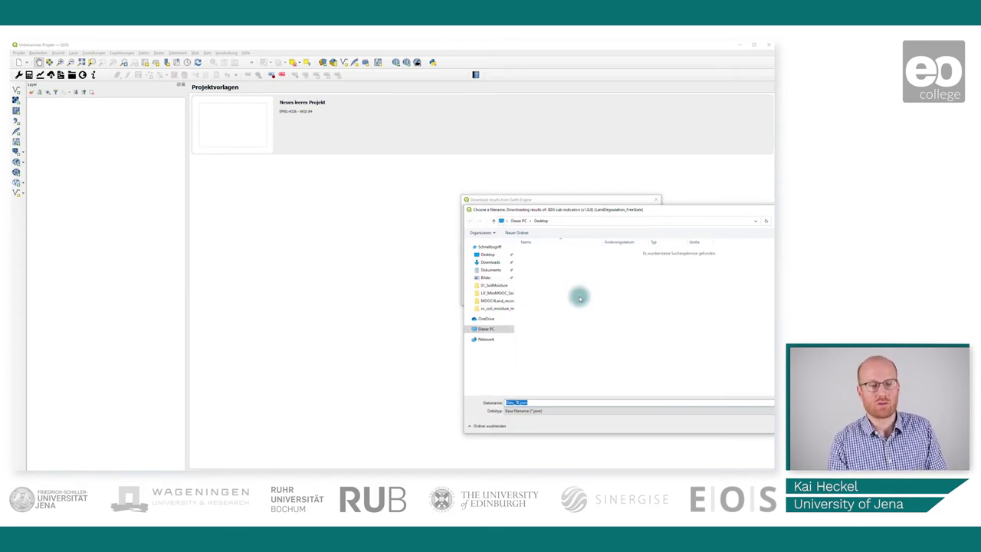
key("End")
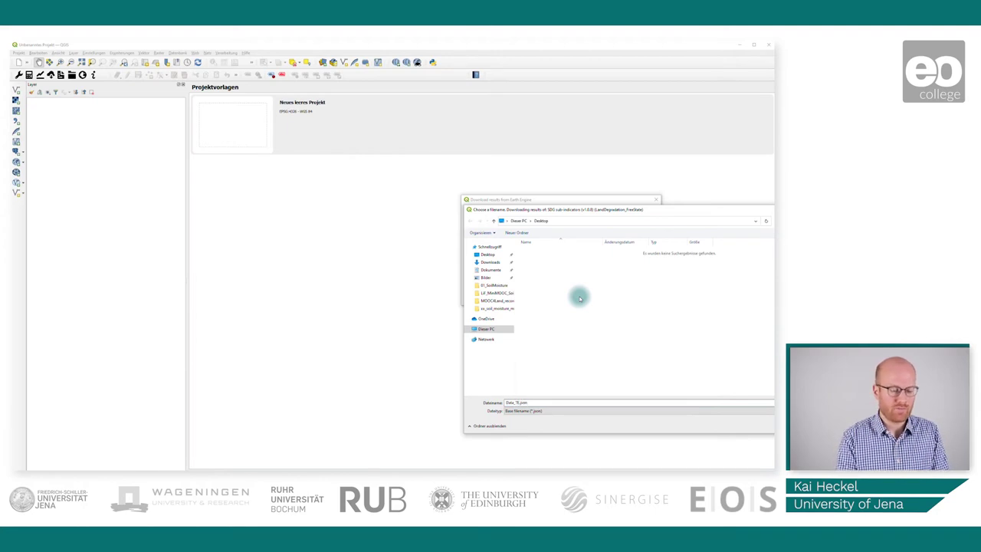
key("Home")
key("shift+ctrl+Right")
- Create a folder LD_FreeState on the Desktop and save the downloaded results in it
left_click(516, 232)
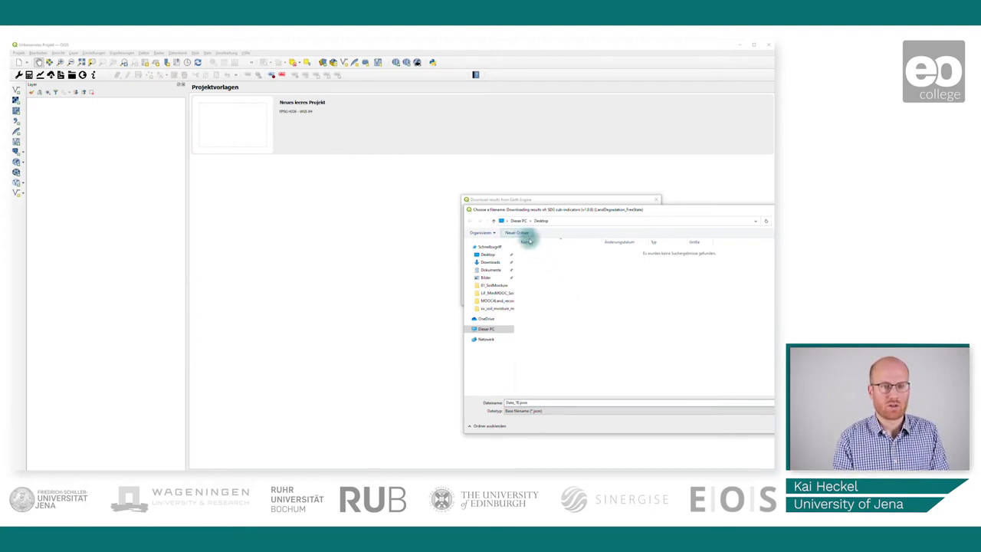
type("G")
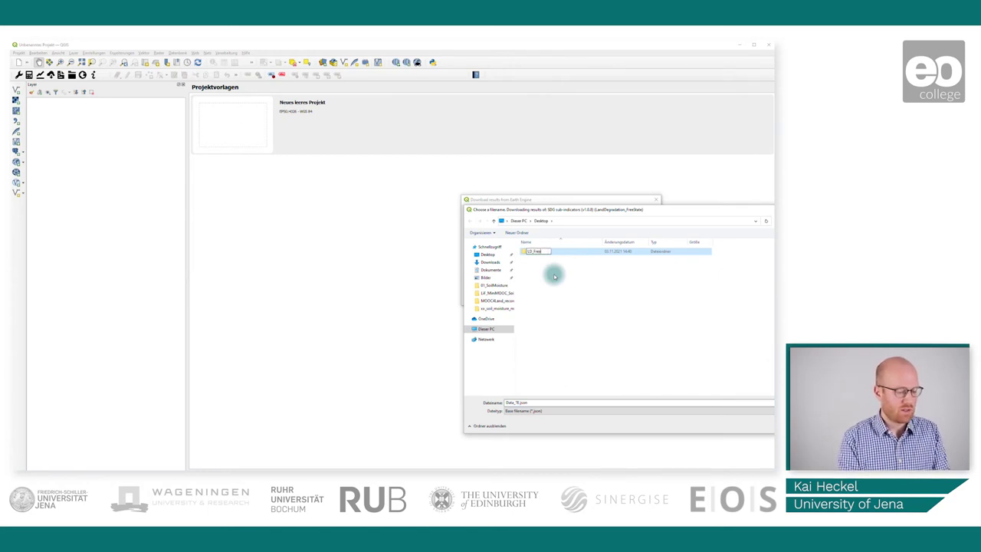
type("D_FreeState")
key("Return")
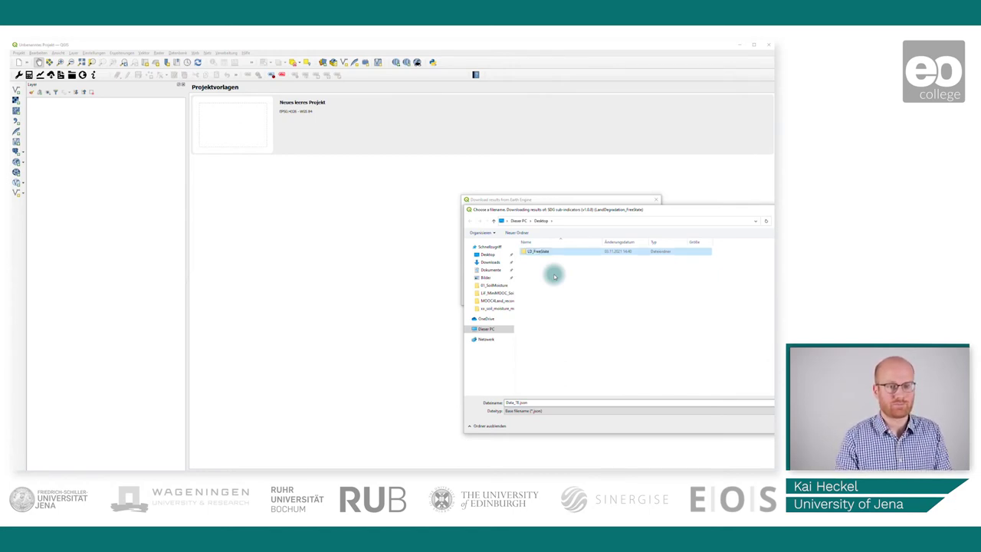
double_click(539, 253)
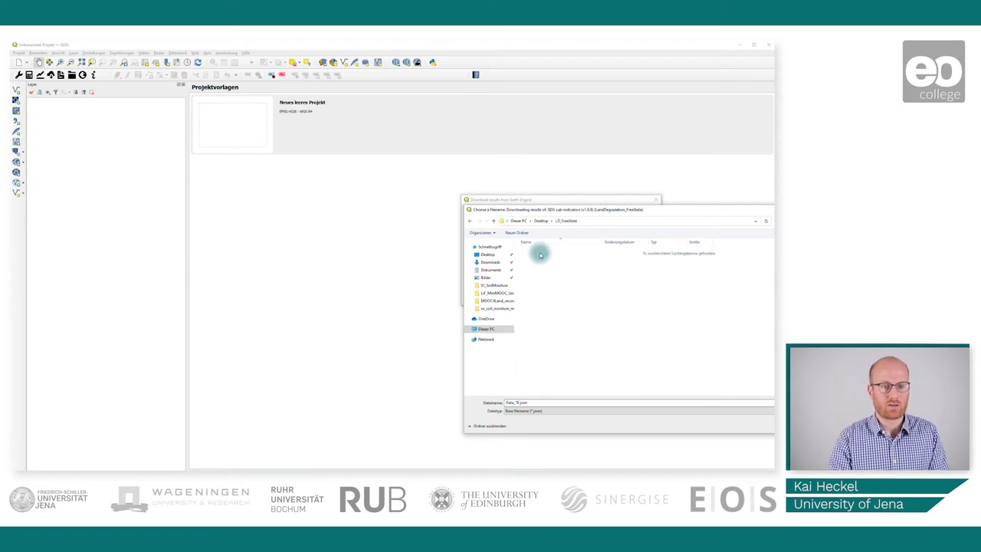
key("Return")
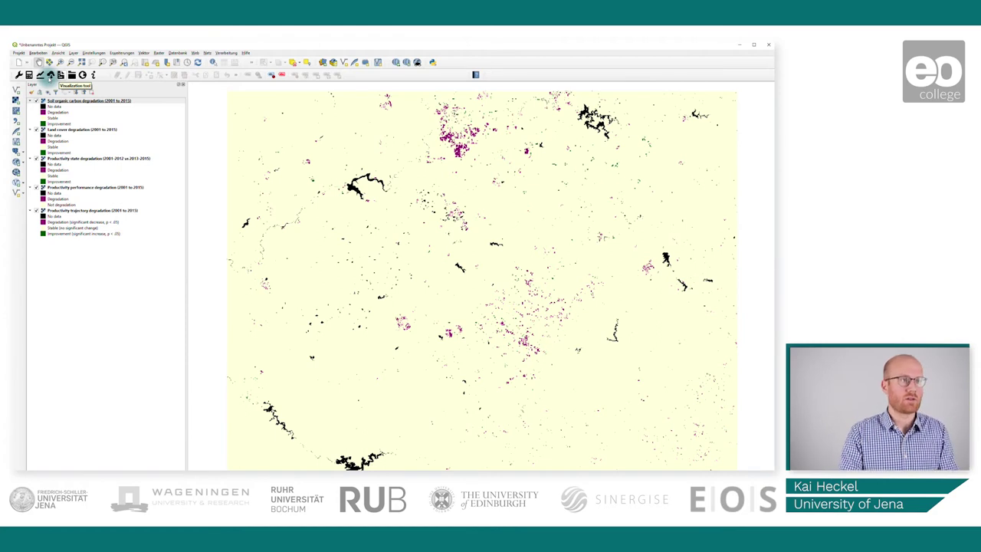
- Add a Trends.Earth basemap masked to South Africa at the first level and Free State at the second level
left_click(50, 74)
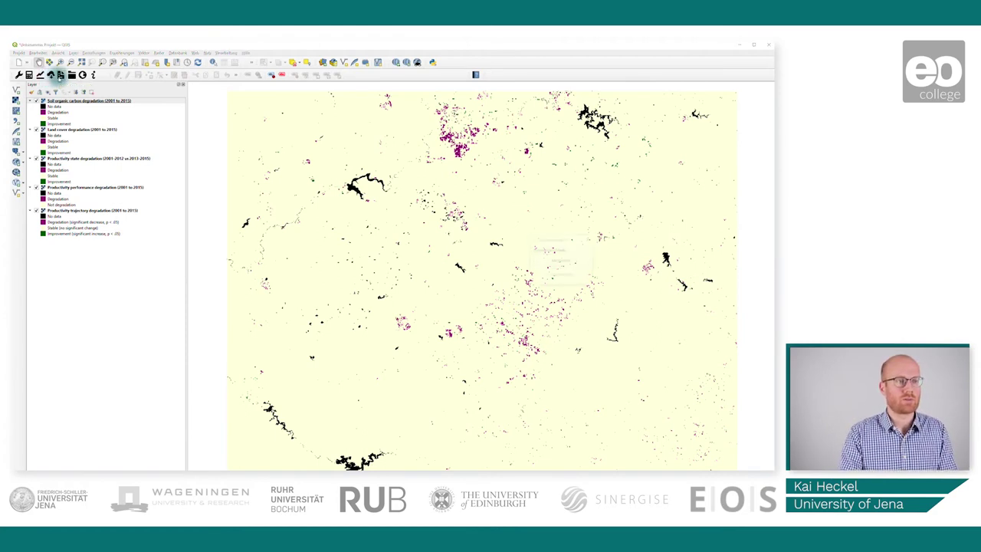
left_click(573, 261)
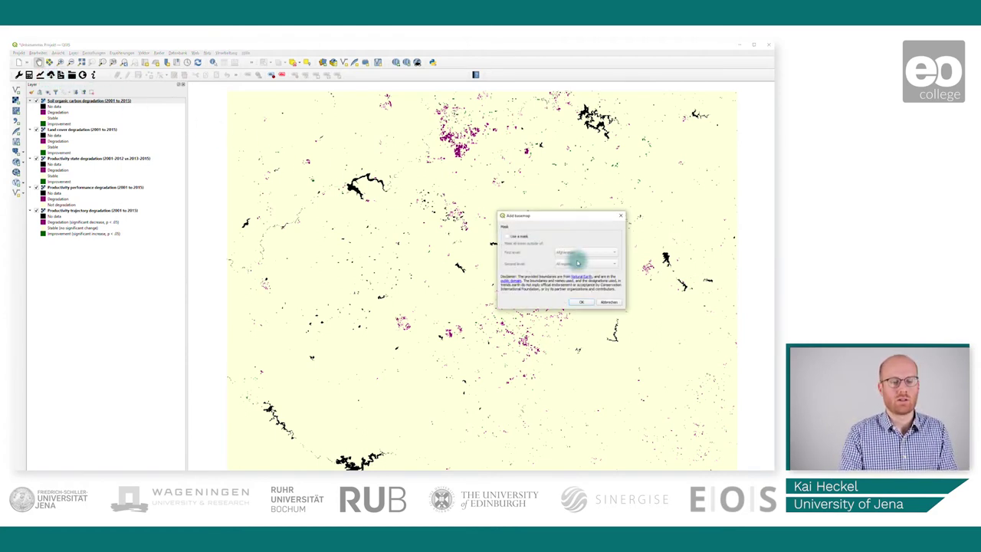
left_click(520, 236)
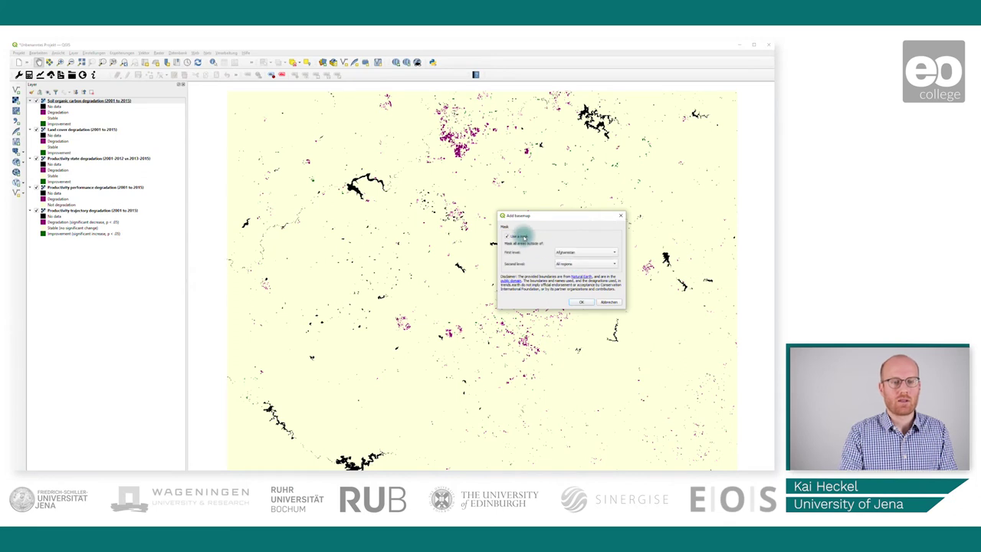
left_click(585, 252)
type("so")
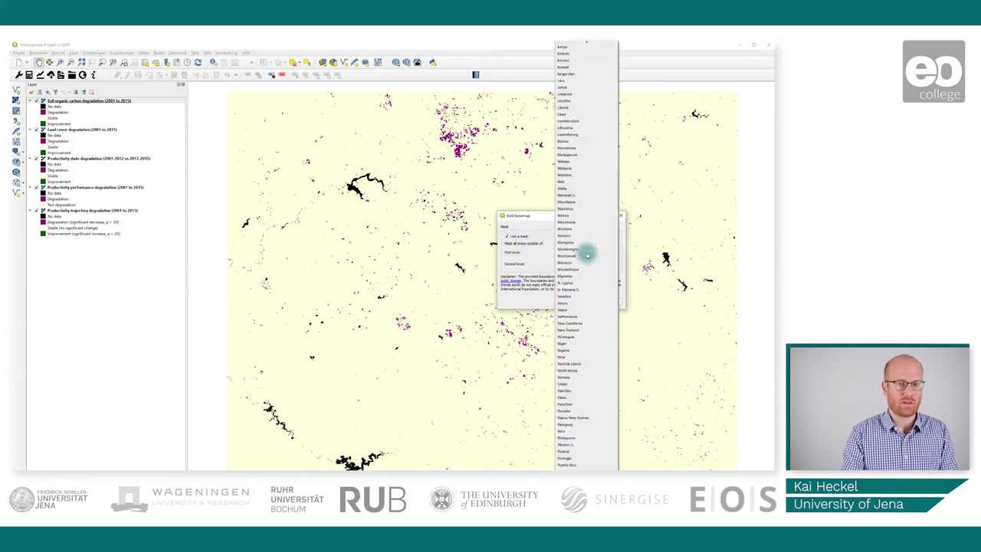
type("u")
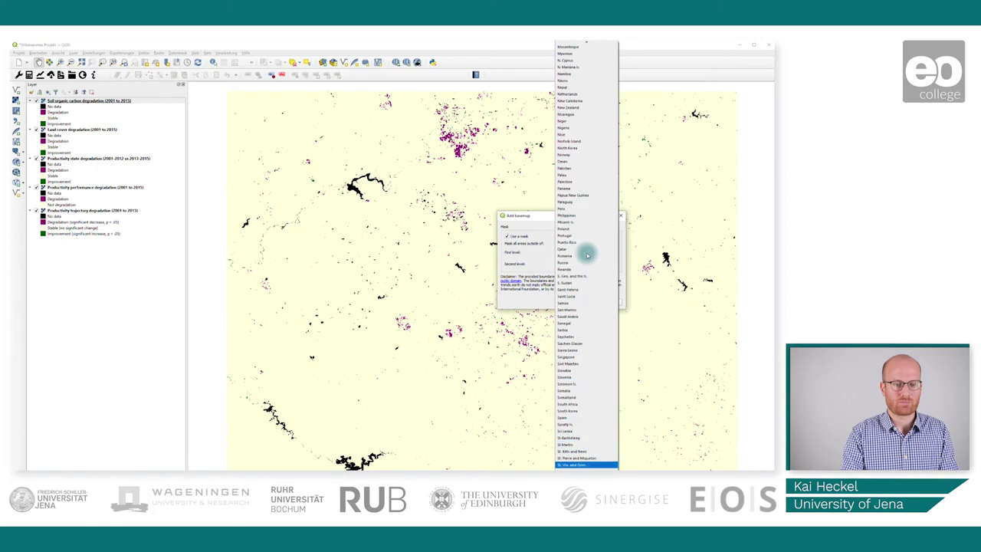
left_click(568, 404)
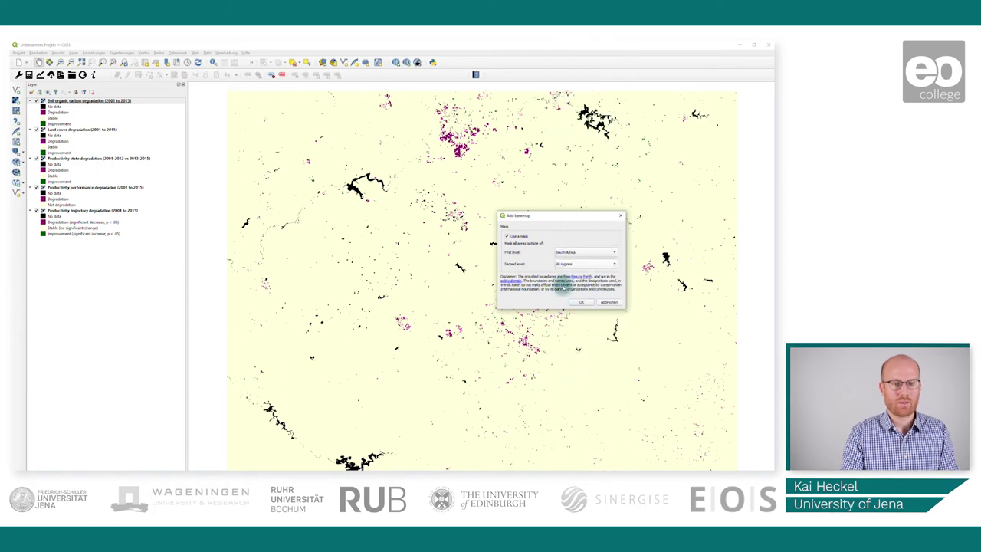
left_click(568, 264)
left_click(574, 277)
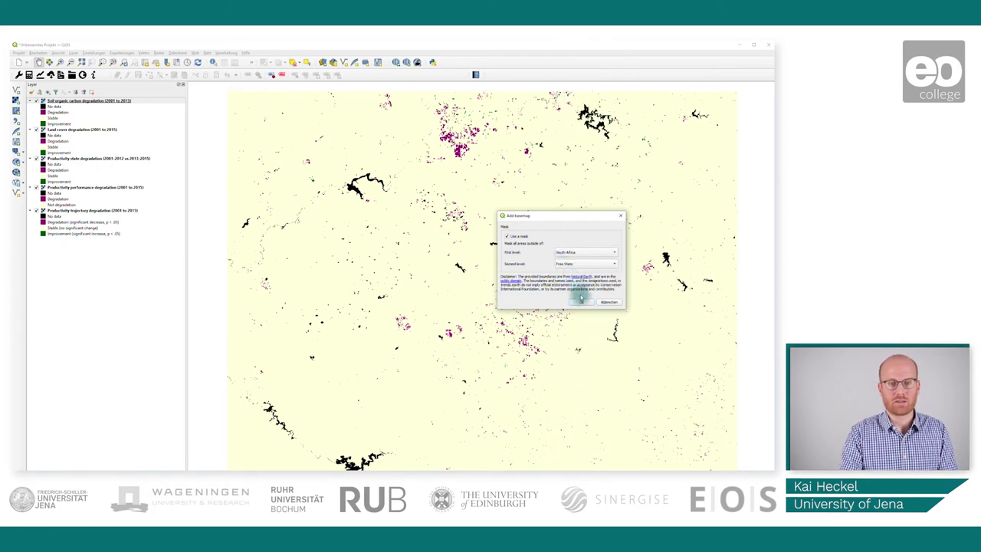
left_click(582, 299)
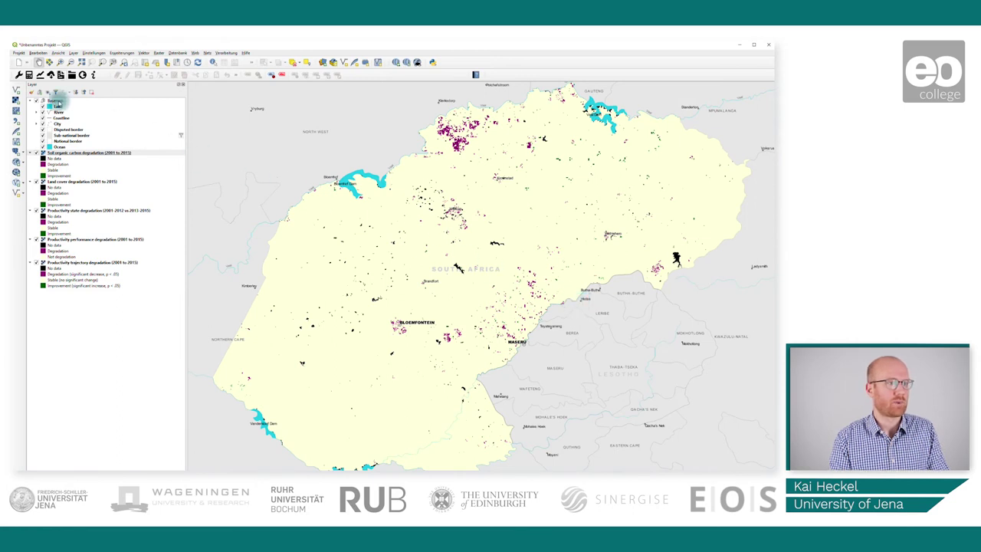
- Collapse the legends of all five degradation layers beneath the basemap
left_click(30, 152)
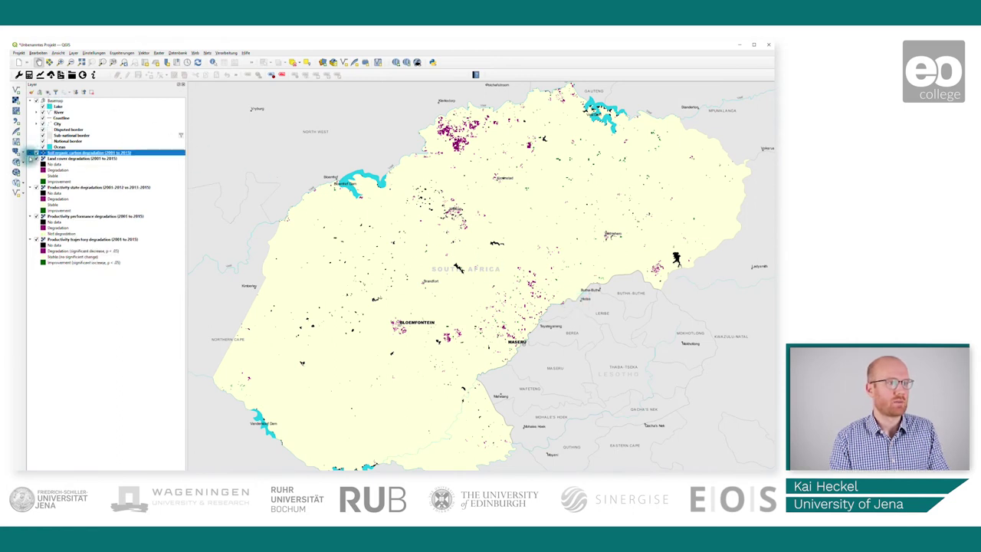
left_click(31, 157)
left_click(30, 164)
left_click(31, 169)
left_click(30, 175)
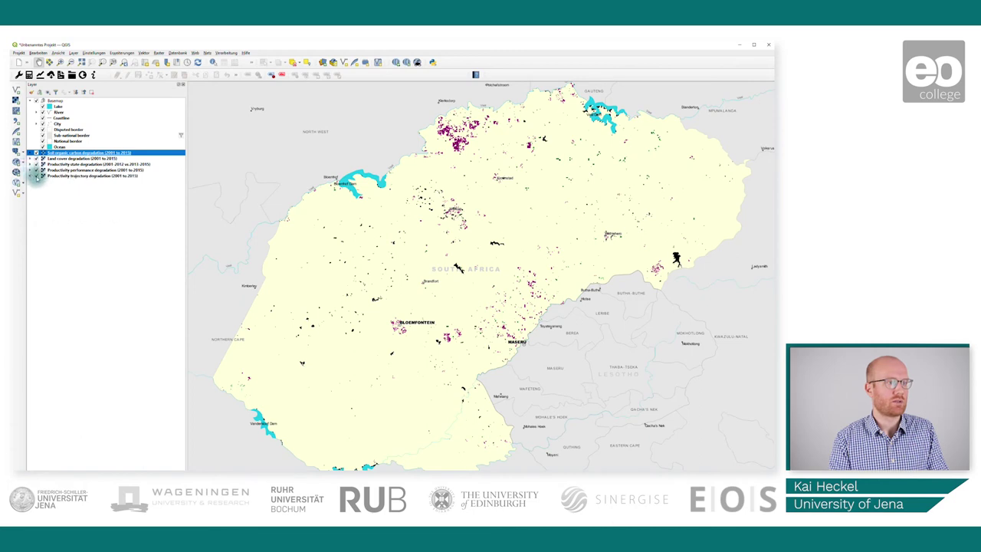
- Hide all the other degradation layers so that only Productivity trajectory degradation is displayed with the basemap
left_click(36, 176)
left_click(36, 164)
left_click(38, 153)
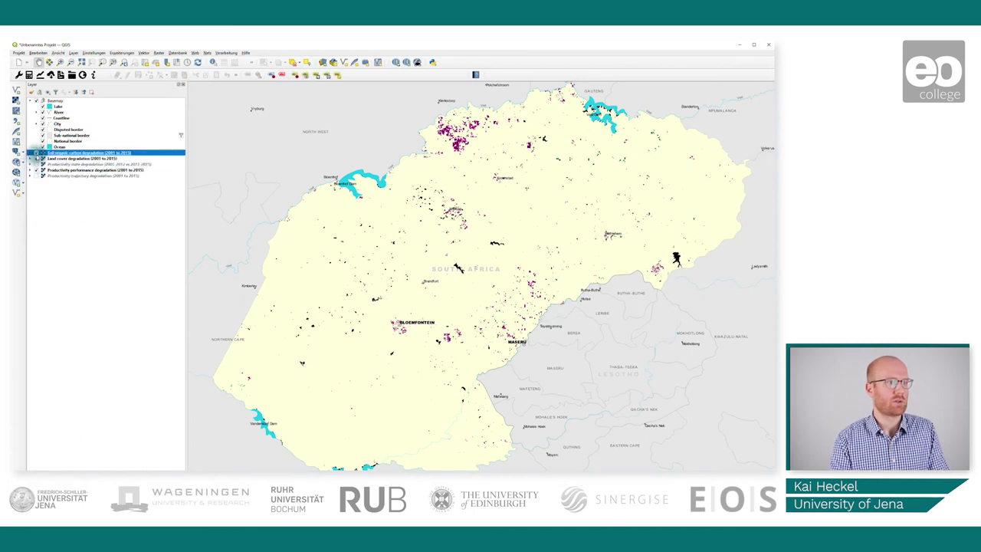
left_click(36, 158)
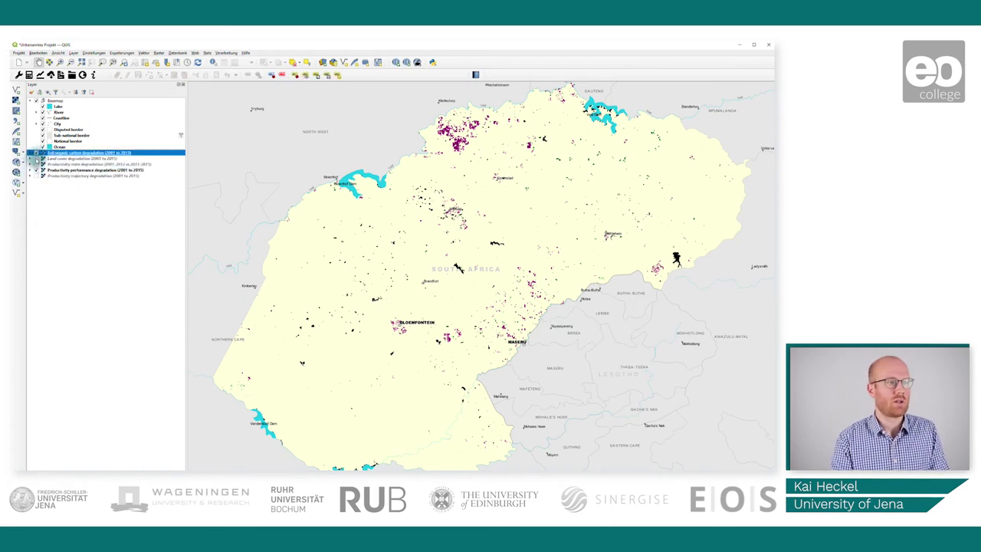
left_click(36, 153)
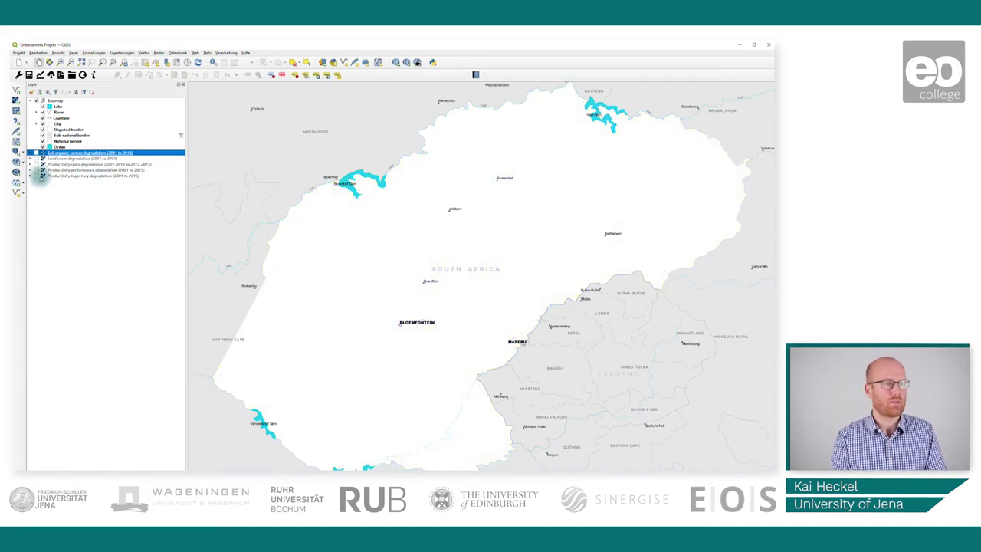
left_click(36, 176)
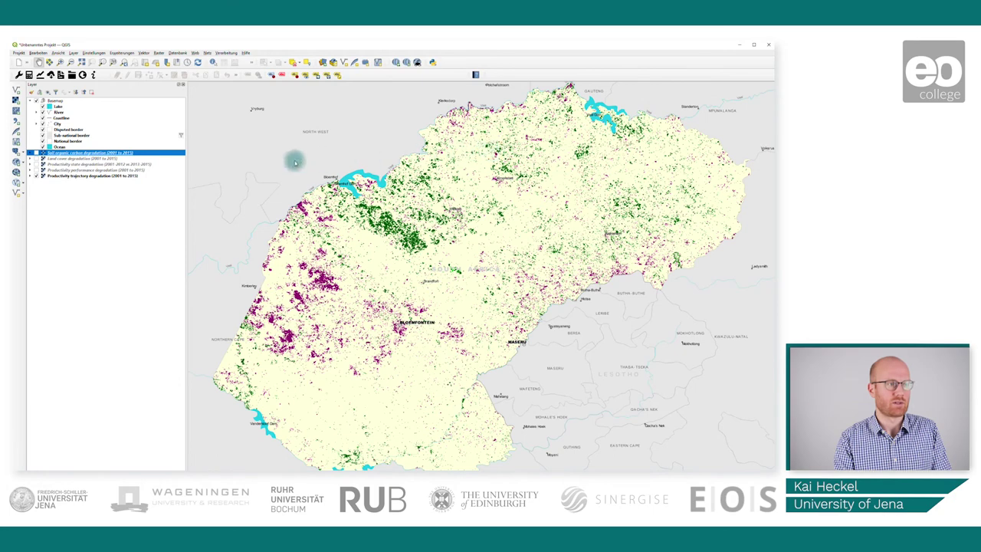
- Display Productivity performance degradation instead of trajectory, expand its legend and inspect the degraded patches in southwestern Free State
left_click(42, 176)
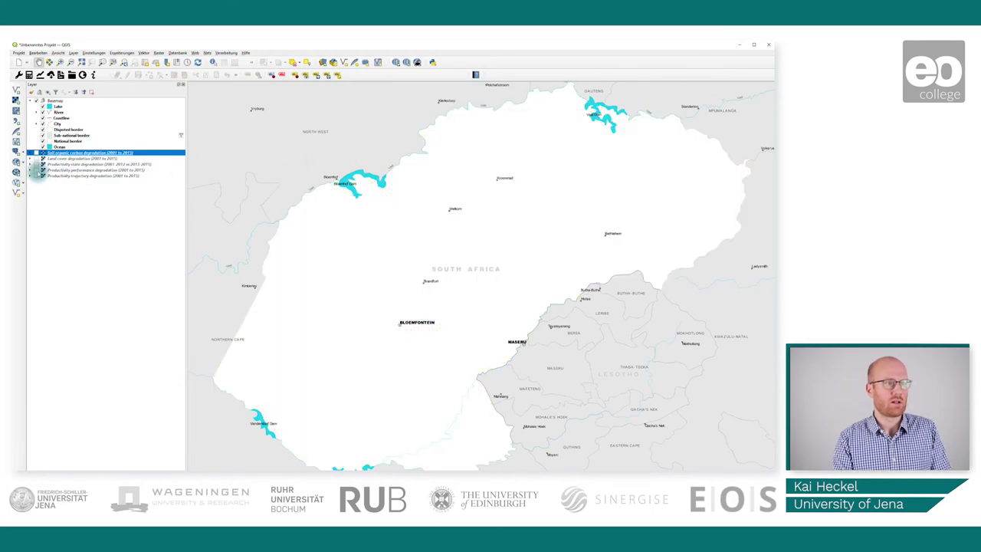
left_click(42, 169)
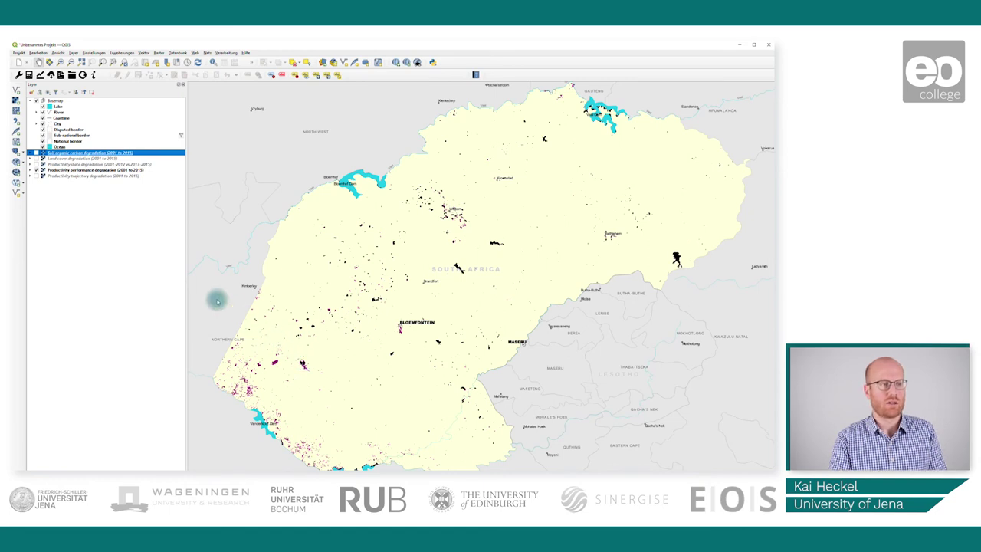
left_click(36, 169)
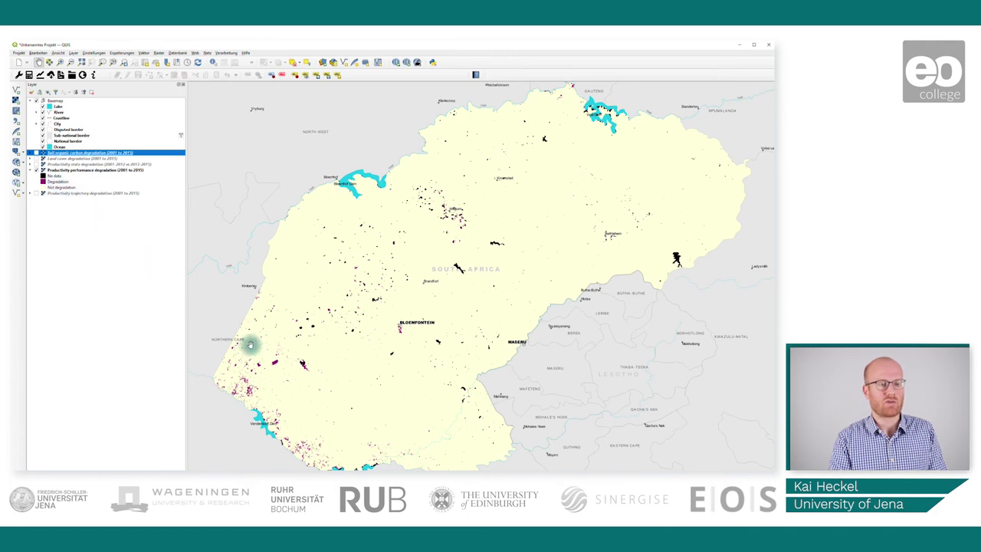
scroll(322, 353, "down", 4)
scroll(322, 352, "up", 5)
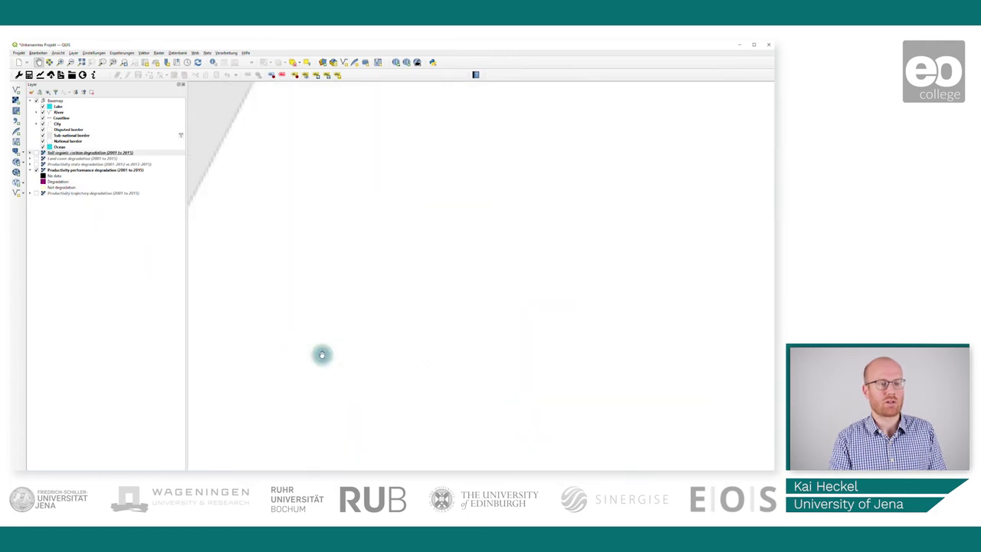
left_click_drag(332, 350, 357, 335)
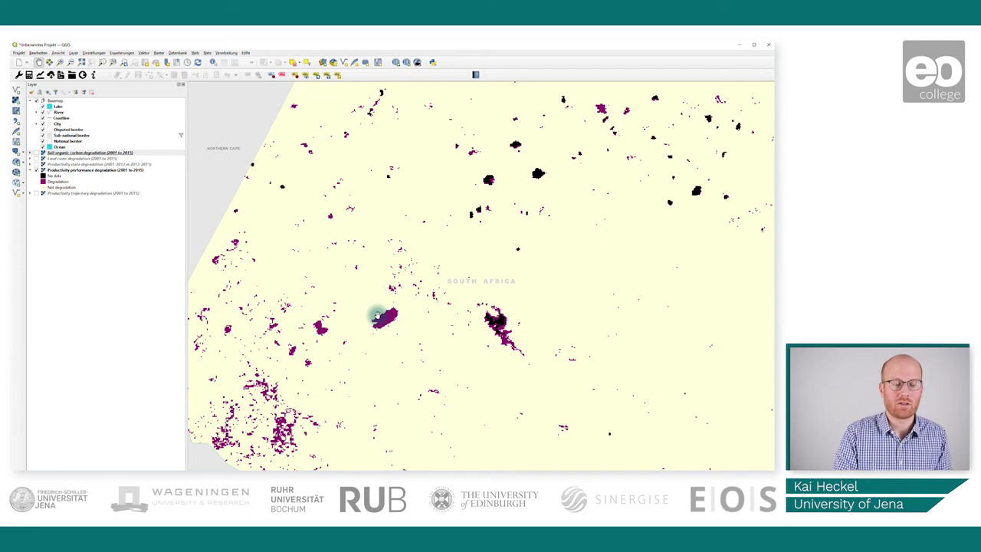
- Switch to Google Earth Pro and enlarge its window over the map
left_click(242, 461)
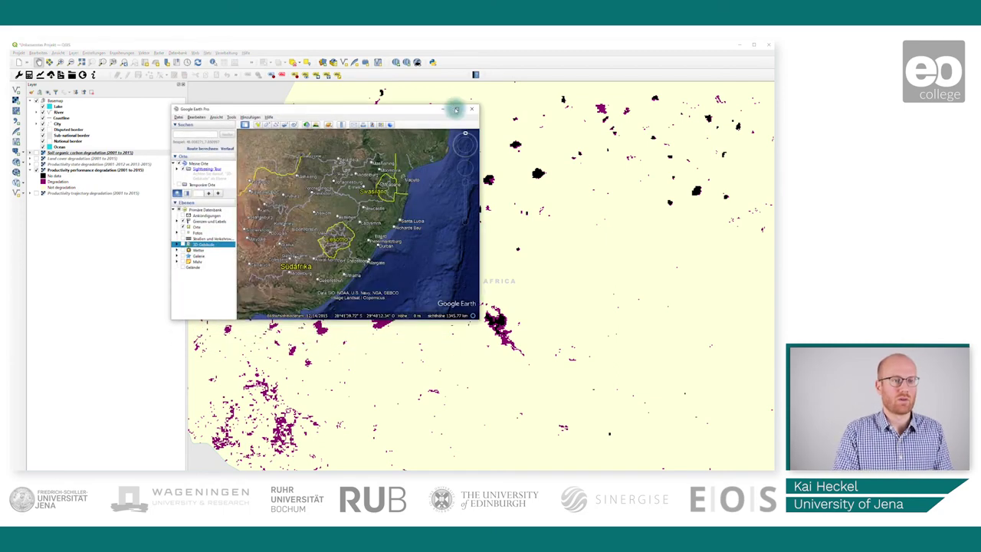
left_click_drag(455, 110, 370, 53)
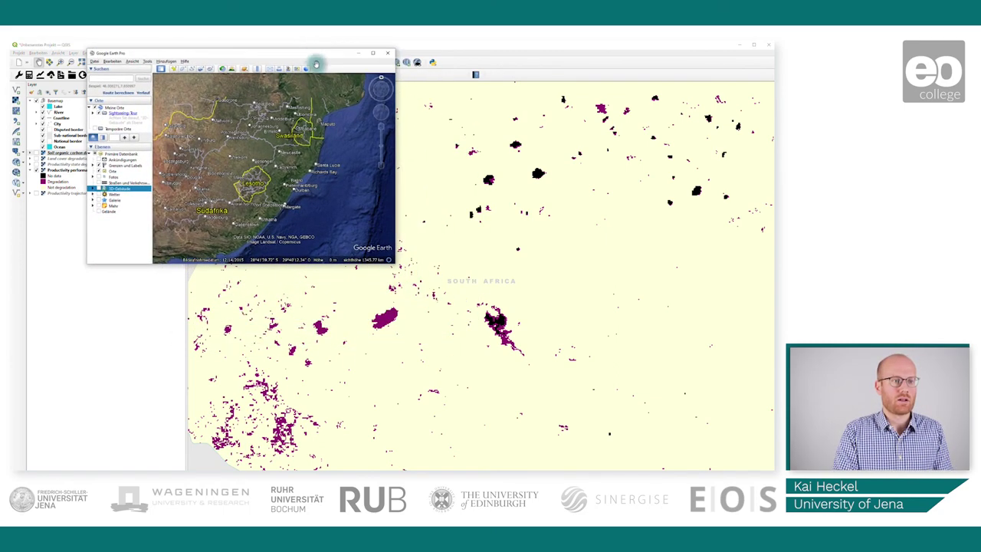
left_click_drag(393, 263, 748, 460)
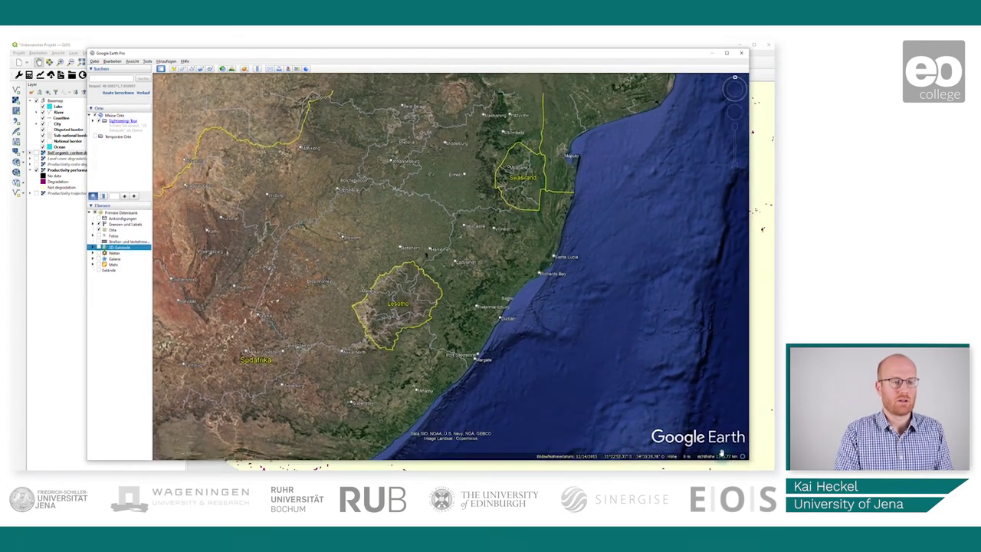
- Examine the bright pan in southwestern Free State on the satellite imagery, and return to QGIS
left_click_drag(336, 327, 409, 317)
scroll(409, 317, "up", 5)
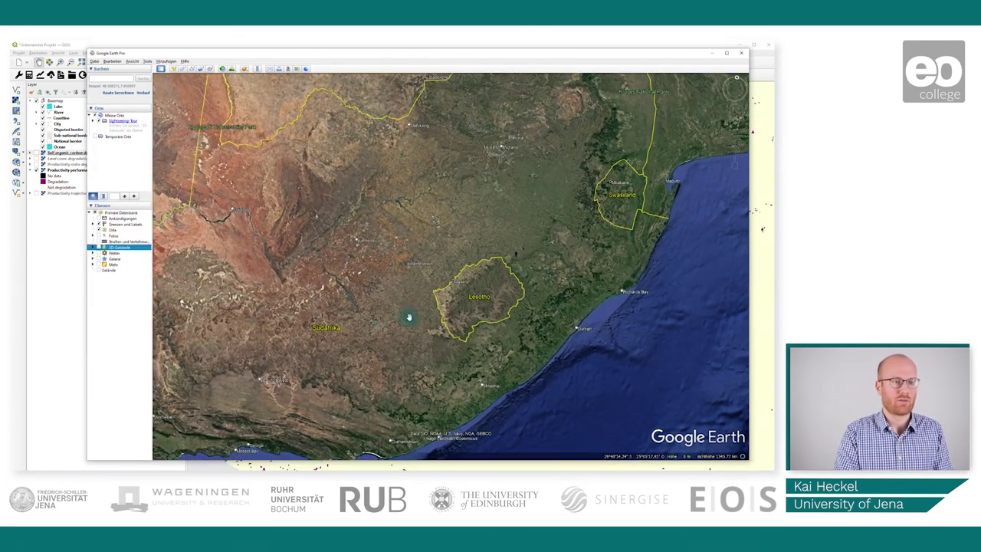
scroll(361, 282, "up", 5)
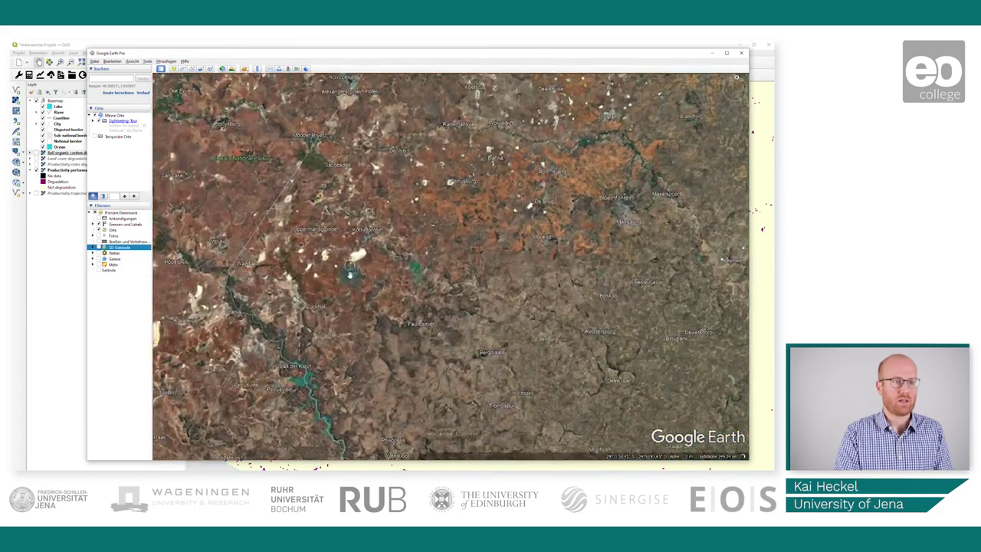
scroll(350, 274, "up", 2)
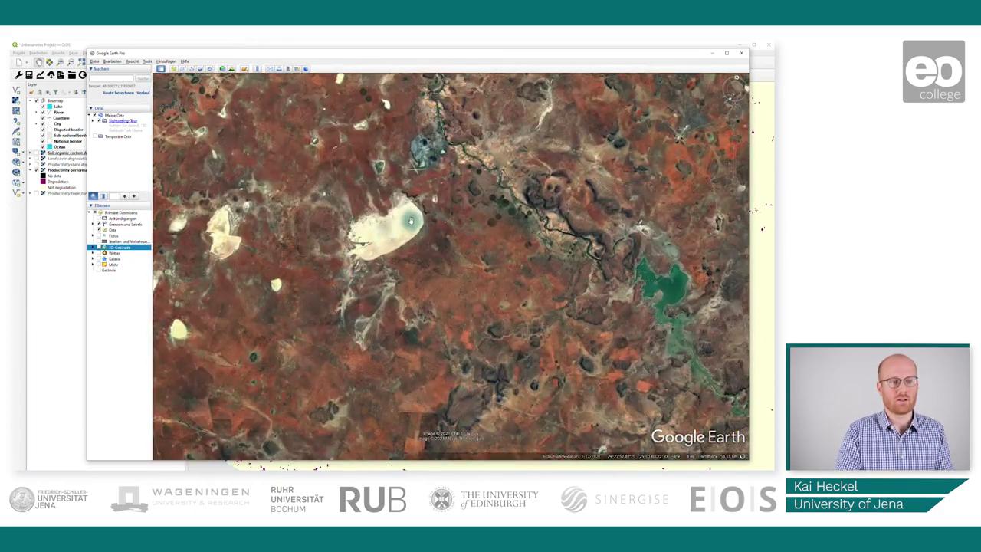
scroll(424, 209, "up", 3)
scroll(423, 209, "up", 3)
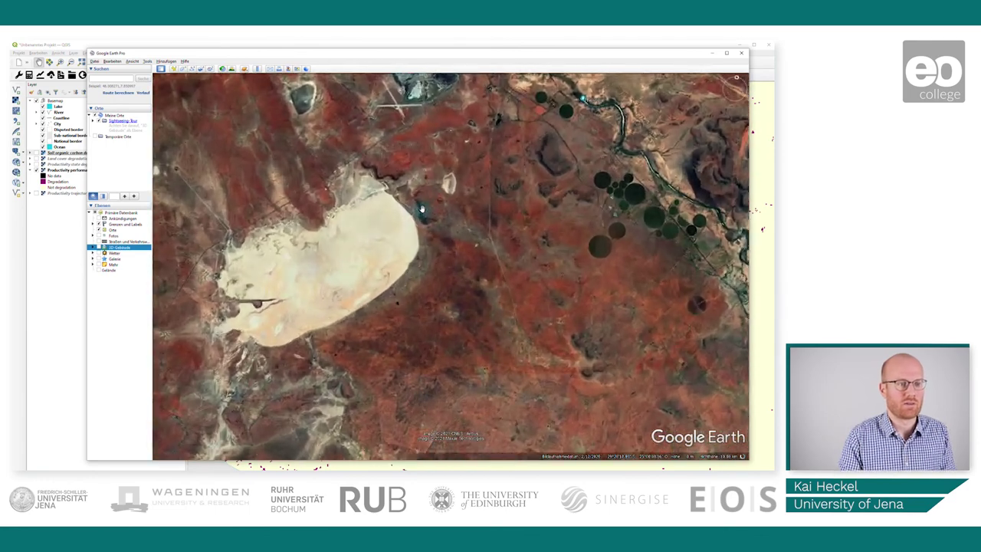
scroll(435, 281, "down", 3)
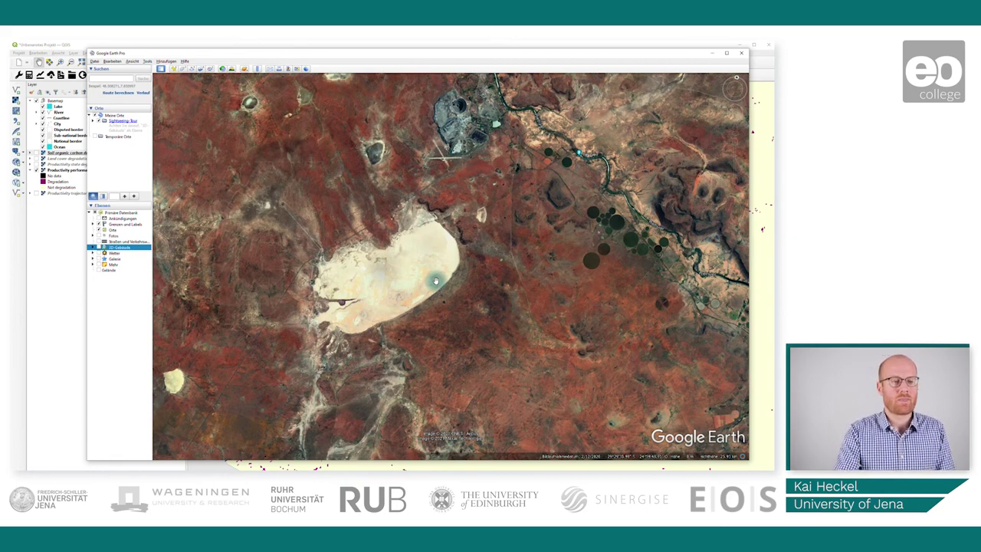
scroll(436, 281, "down", 3)
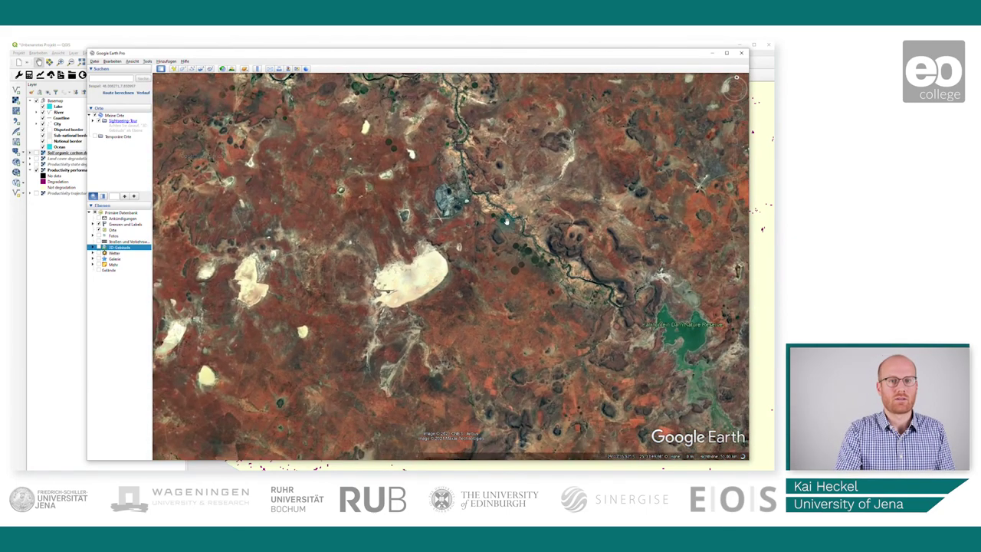
left_click(711, 53)
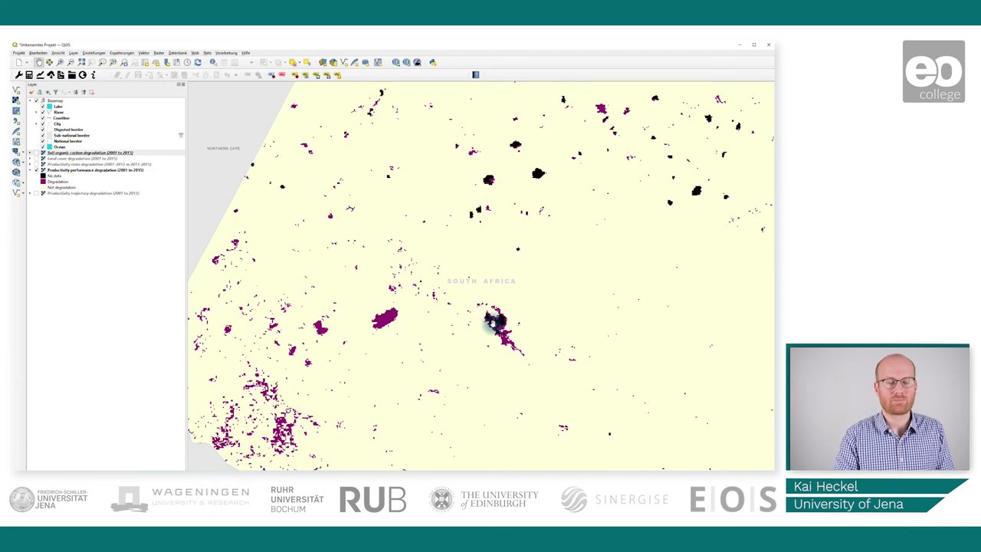
- Display Productivity state degradation instead of performance and show the layer's full extent
left_click(37, 154)
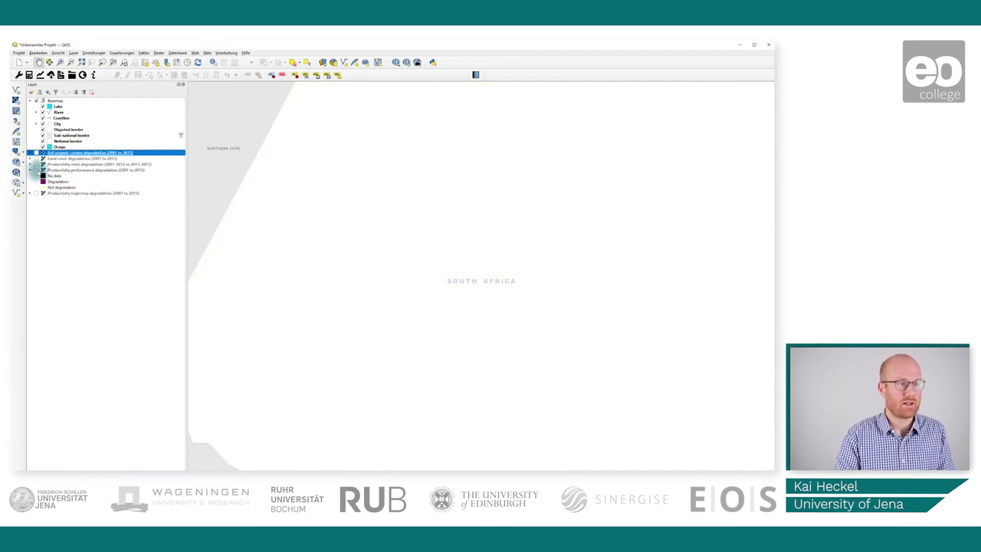
left_click(40, 164)
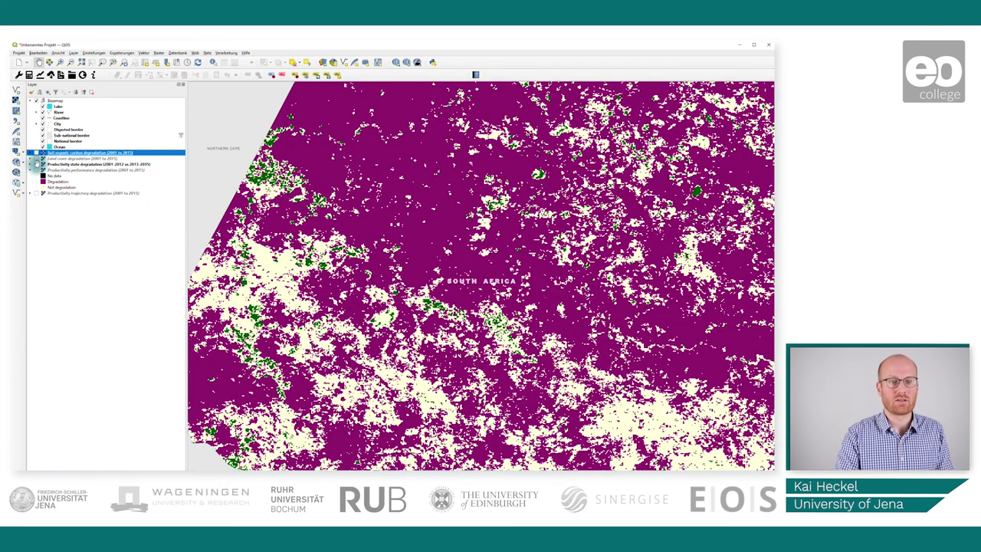
right_click(60, 165)
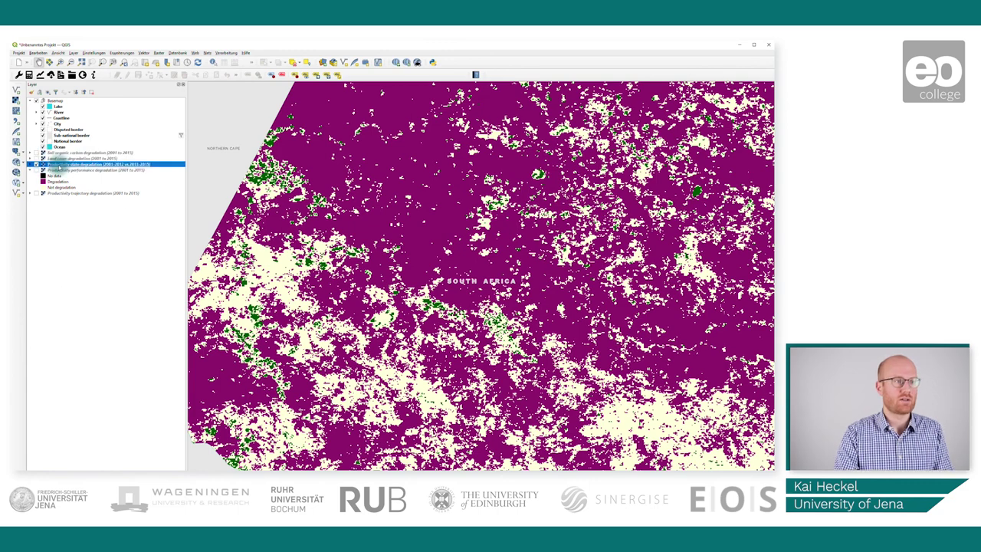
left_click(69, 170)
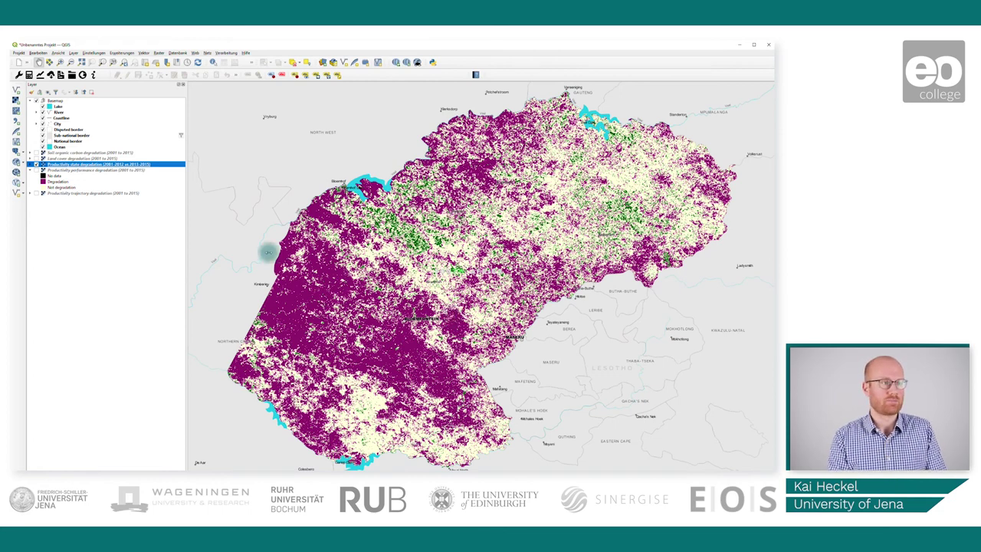
- Collapse the performance layer's legend and display Land cover degradation in place of Productivity state degradation
left_click(30, 164)
left_click(36, 164)
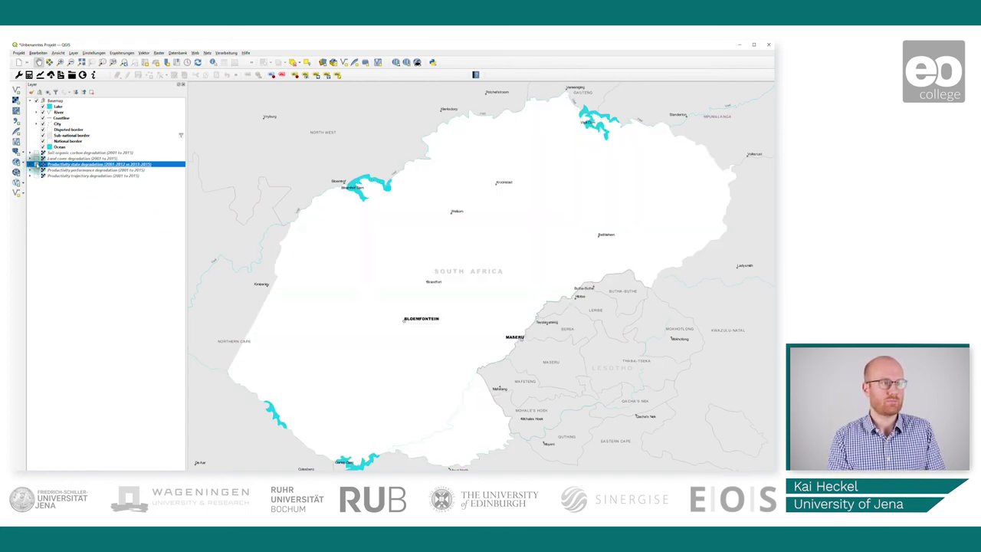
left_click(36, 158)
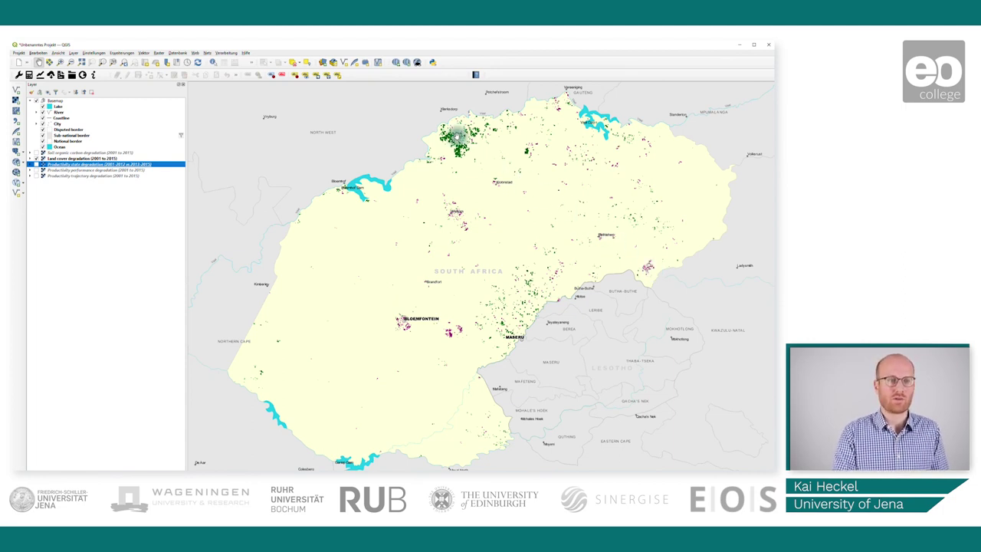
- Display Soil organic carbon degradation instead of land cover and expand its legend
left_click(36, 158)
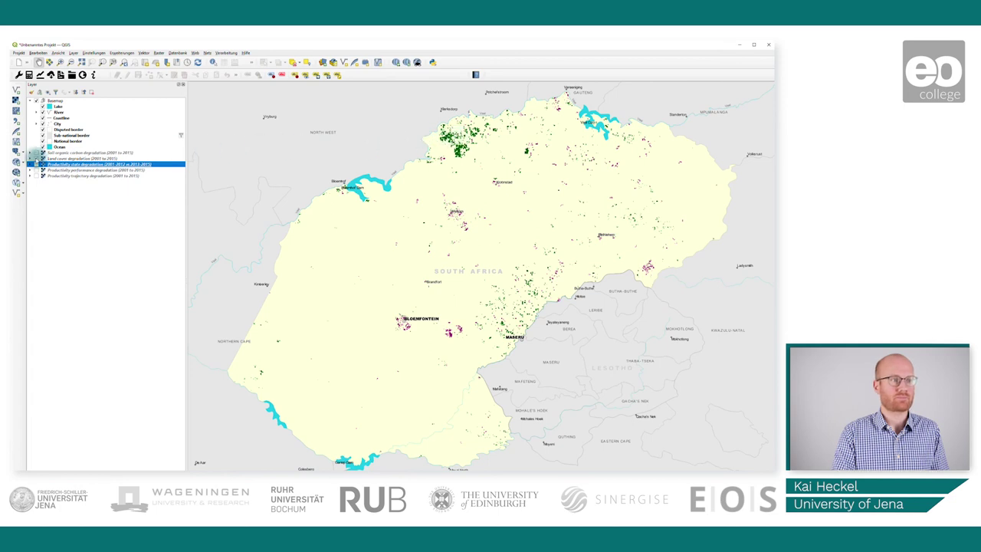
left_click(36, 153)
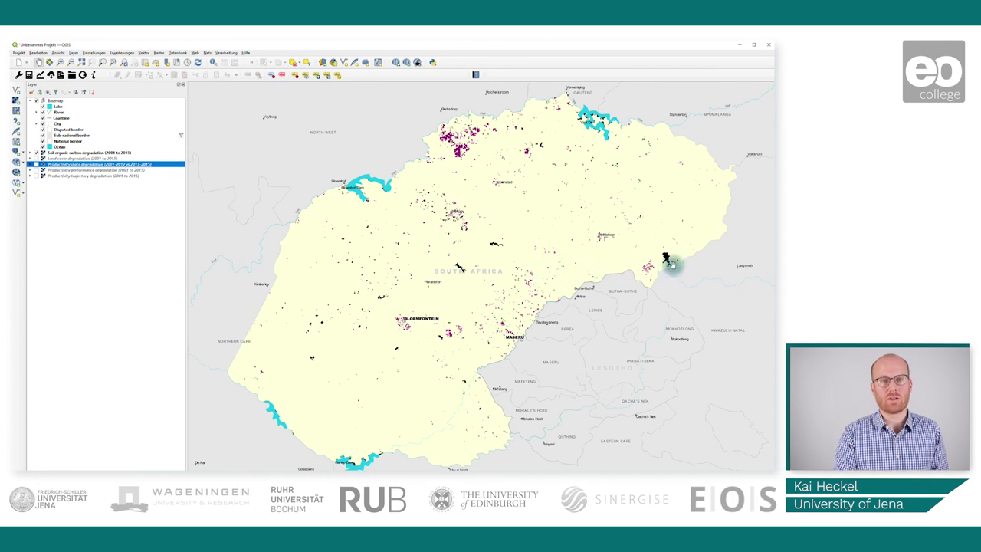
left_click(31, 152)
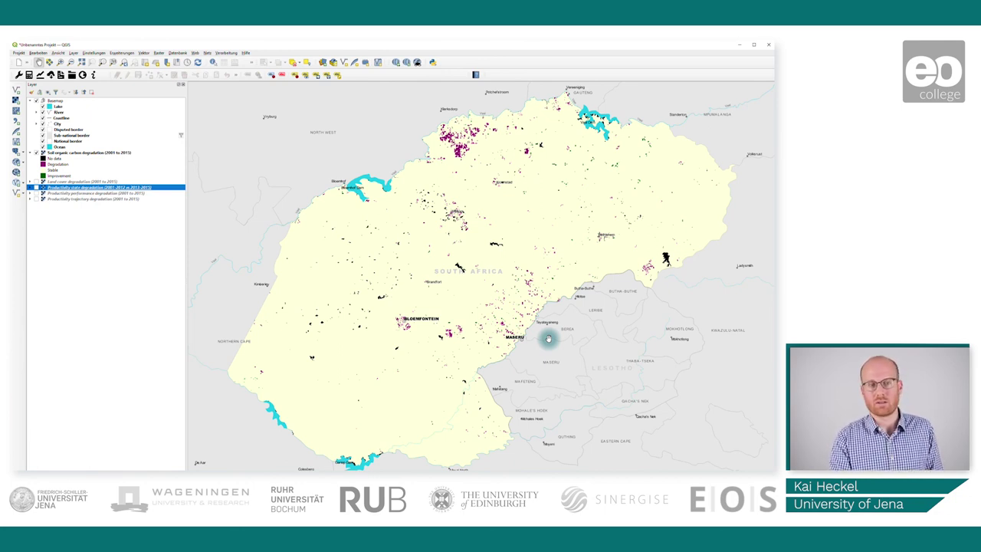
- Select the Soil organic carbon degradation layer and collapse its legend
key("Up")
key("Up")
key("Left")
key("Left")
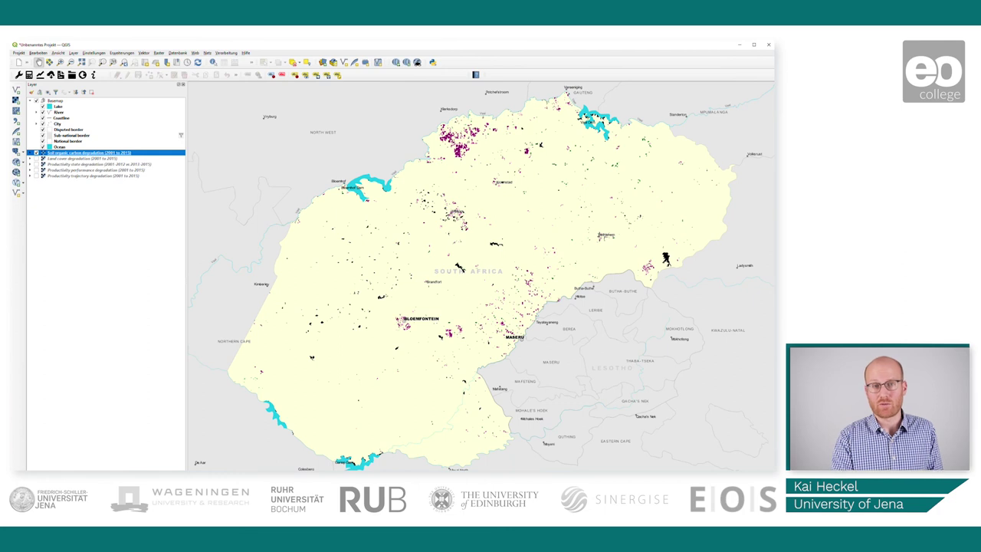